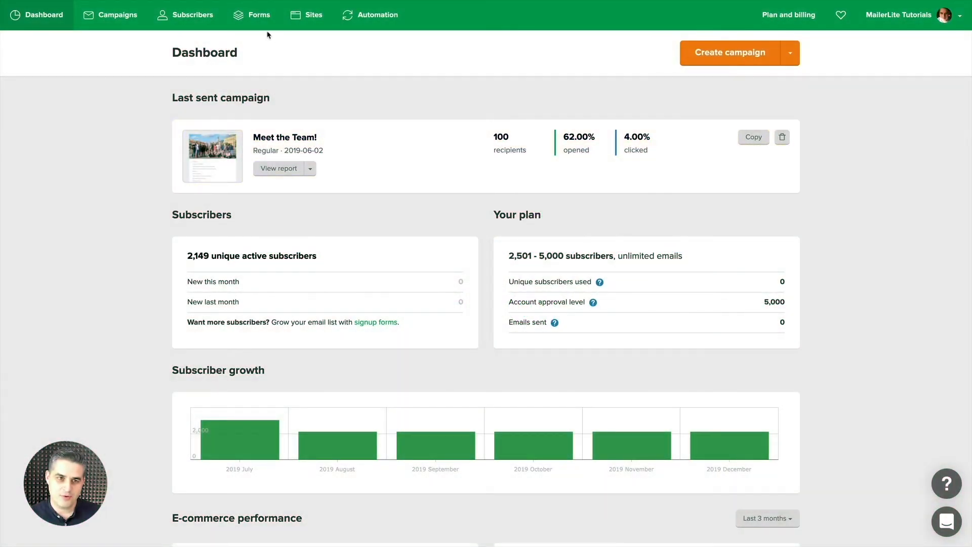
Create a new embedded form named Embedded Form Editor from the Forms overview
click(258, 15)
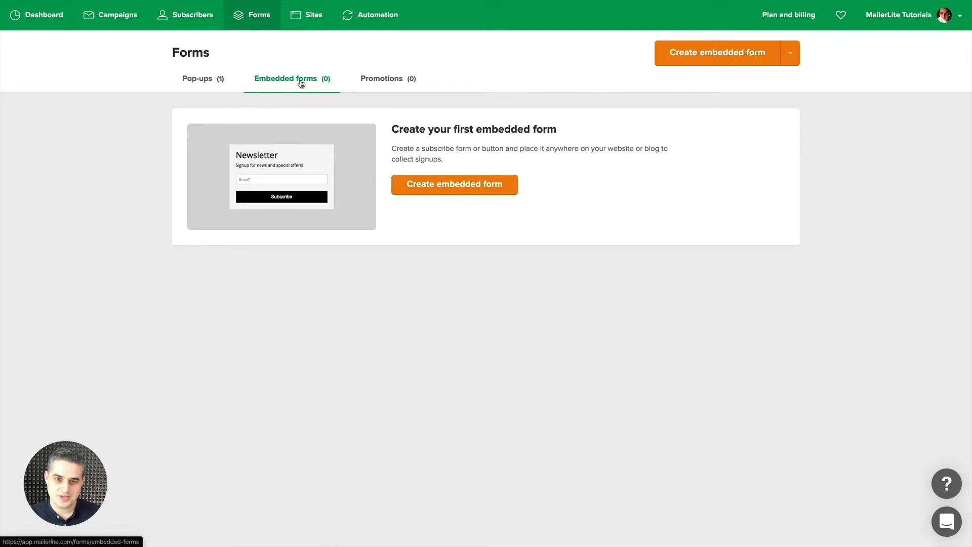
click(454, 184)
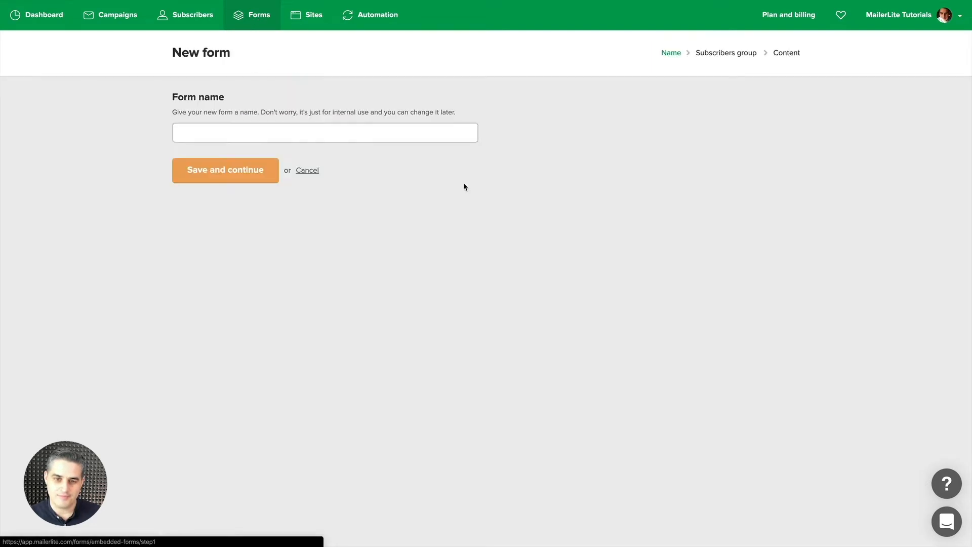
click(325, 136)
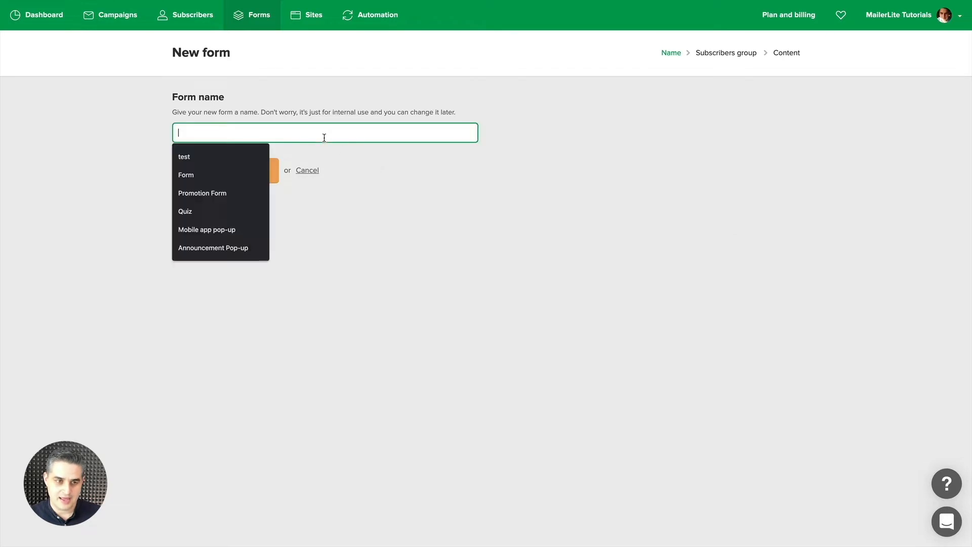
text(Embedded Form Editor)
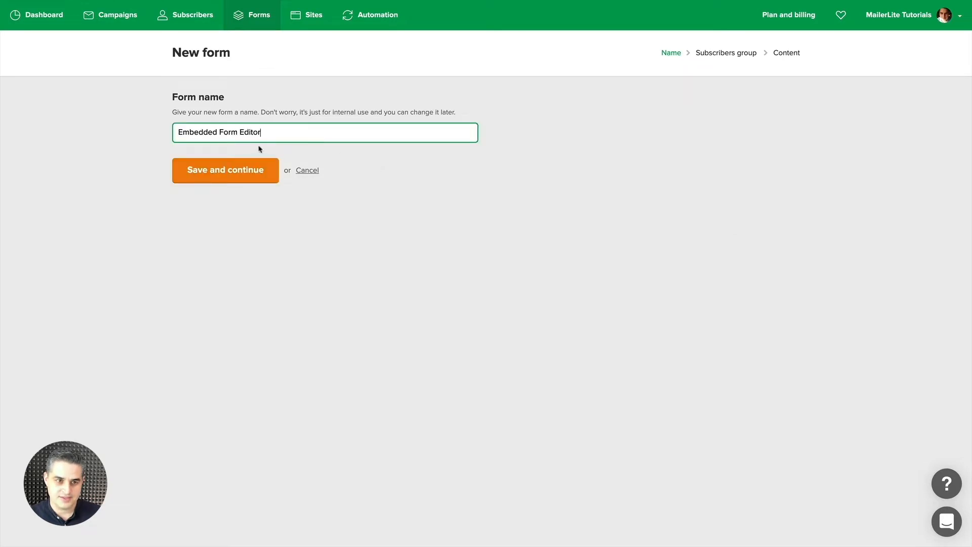
click(231, 170)
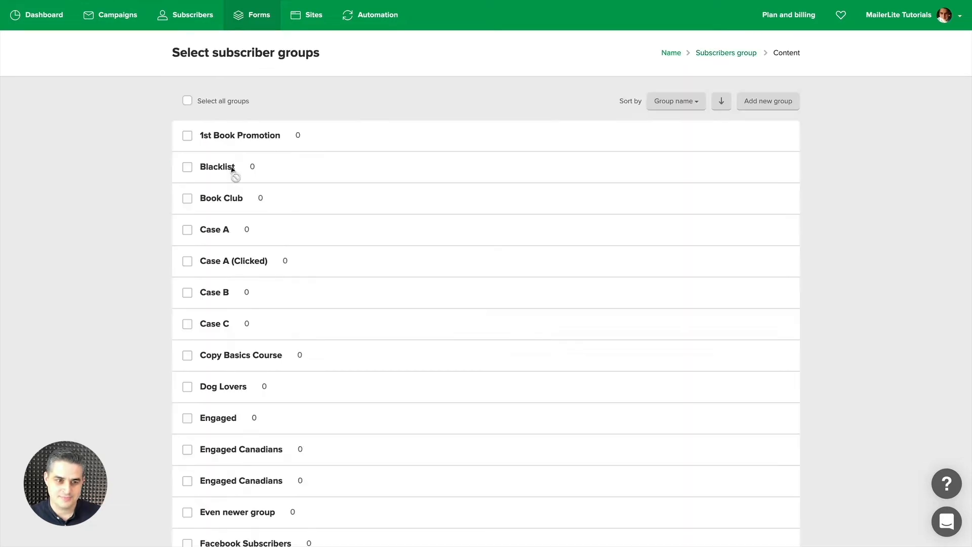
scroll(203, 211, down, 8)
scroll(203, 211, down, 1)
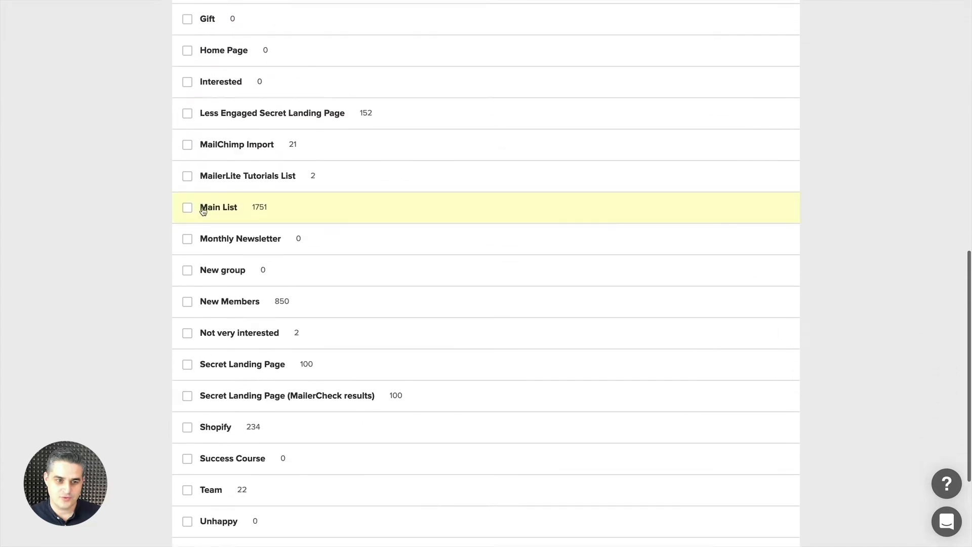
Assign subscribers to the Main List group and continue to the designer
click(187, 207)
scroll(249, 243, down, 3)
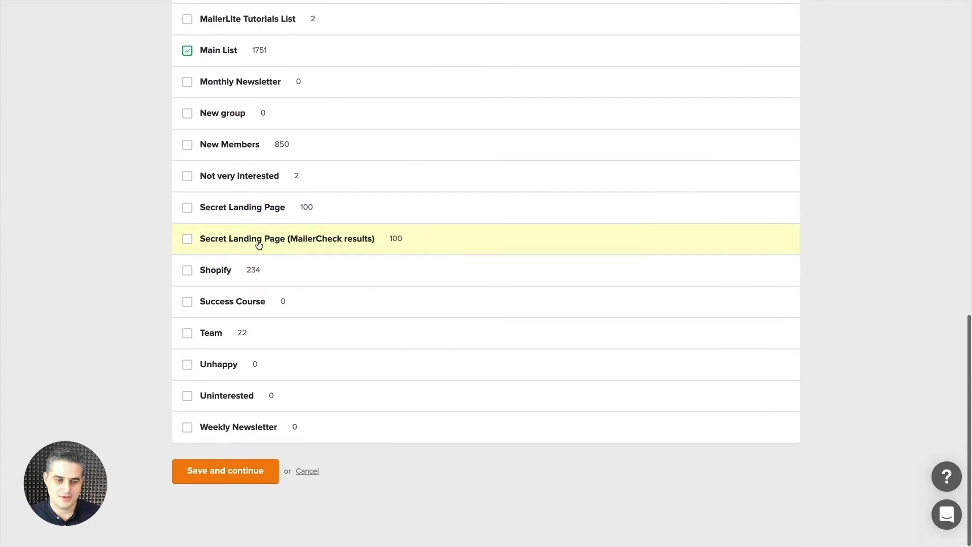
click(226, 478)
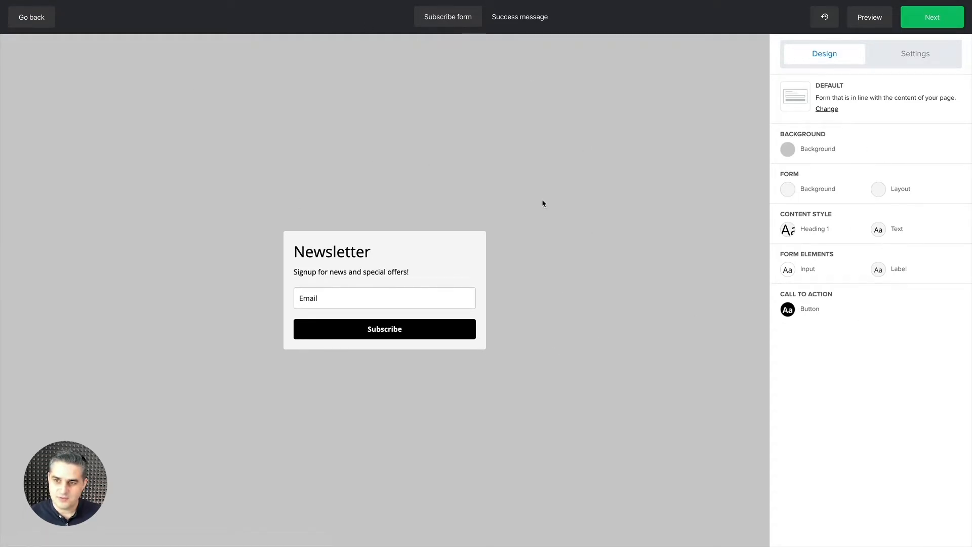
Change the form box background colour from light grey to white #ffffff and save
click(790, 190)
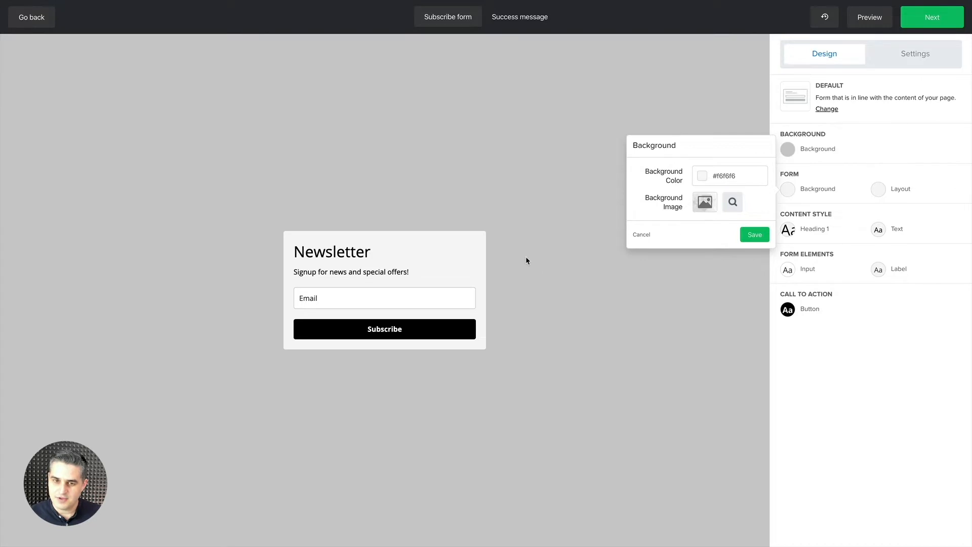
click(702, 176)
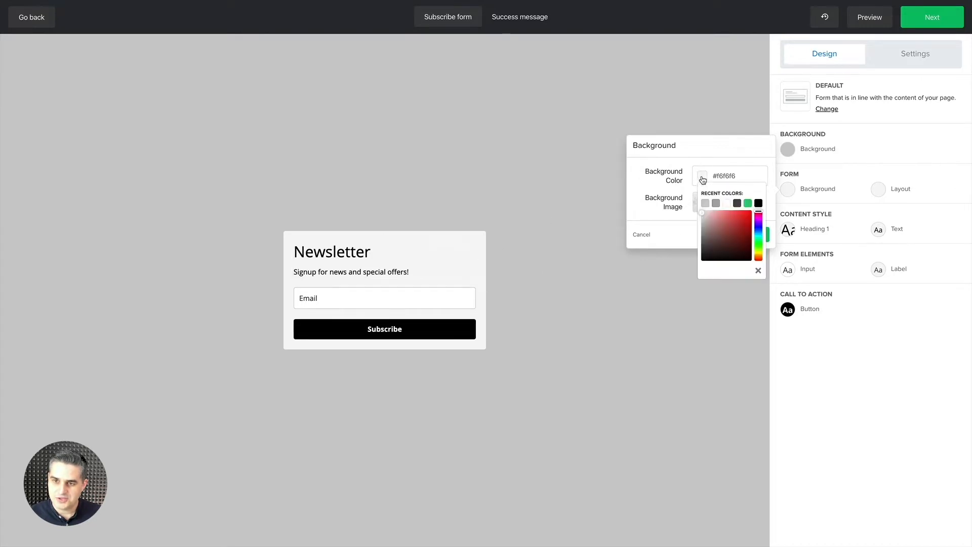
click(705, 204)
click(664, 209)
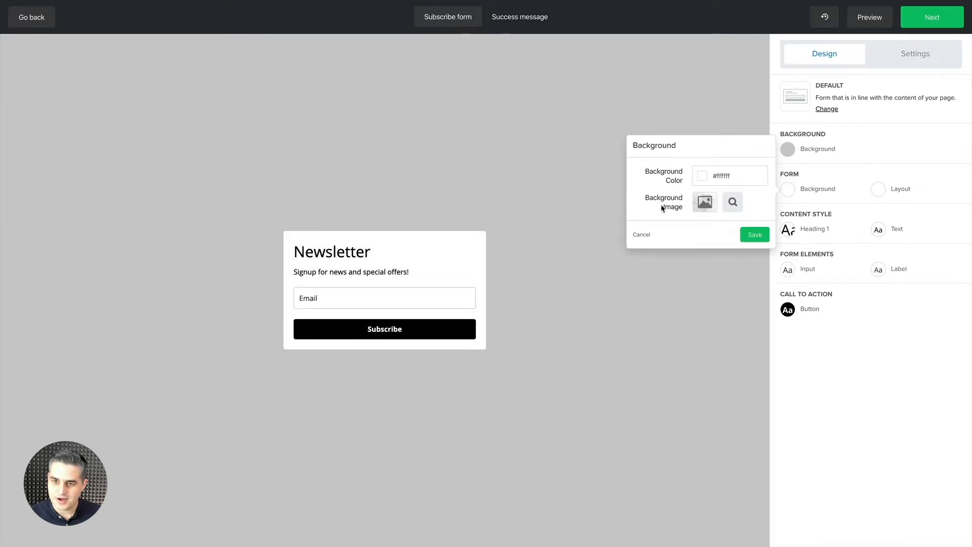
click(754, 235)
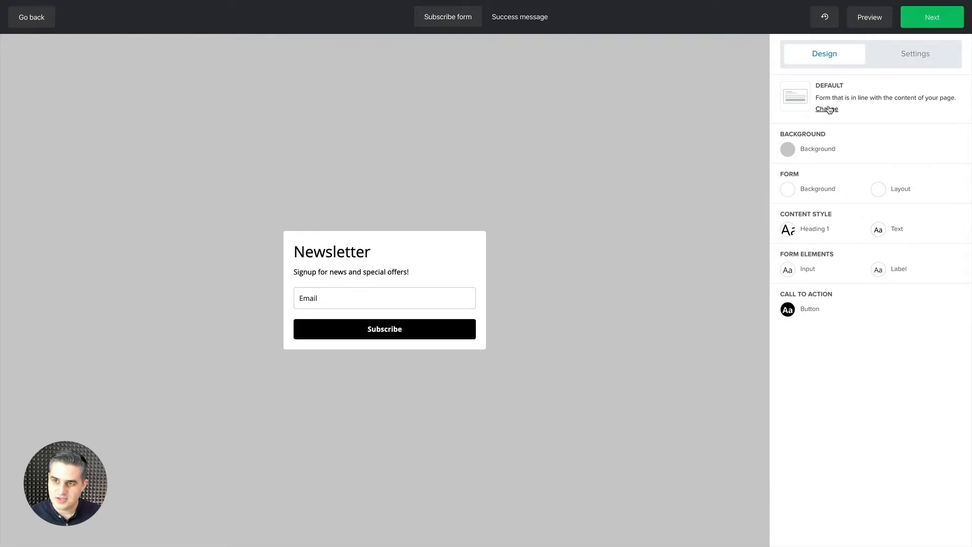
click(828, 109)
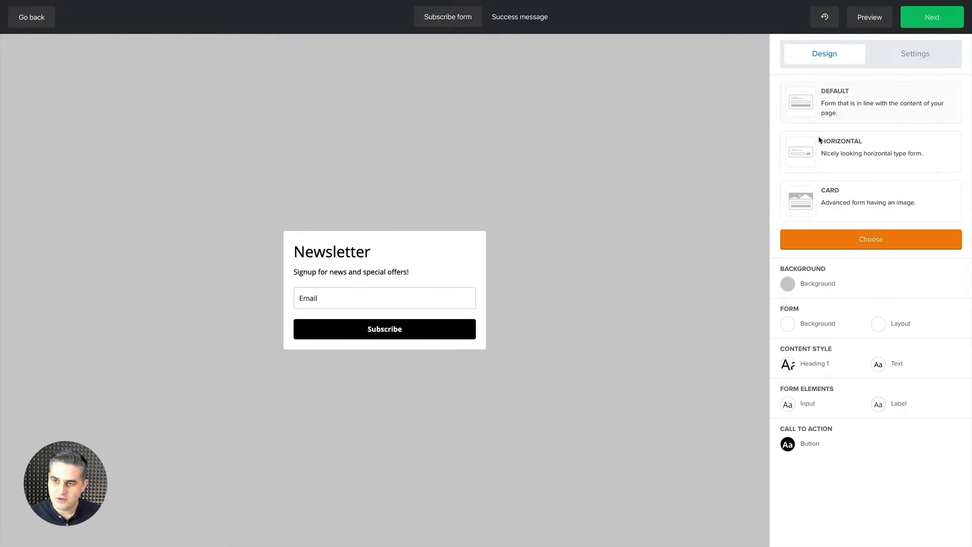
click(806, 152)
click(825, 202)
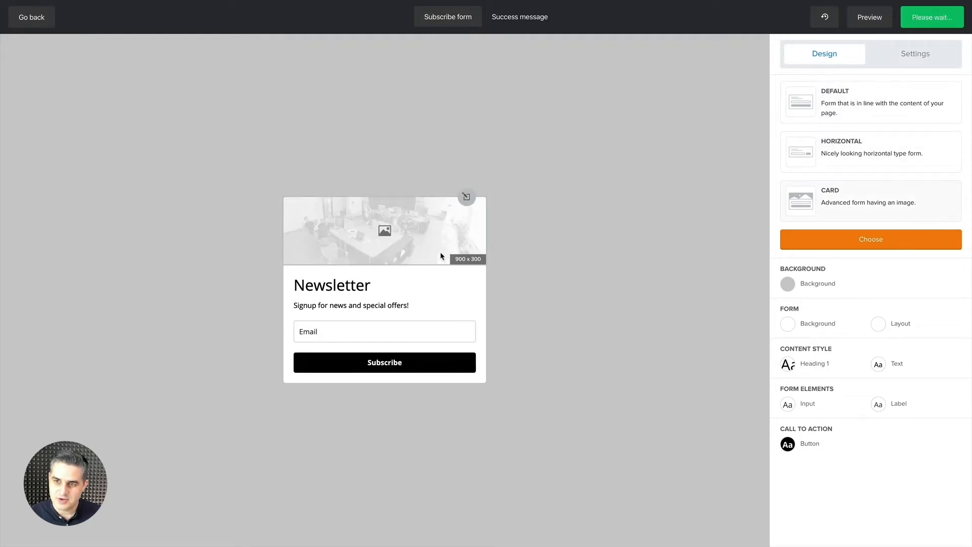
click(853, 114)
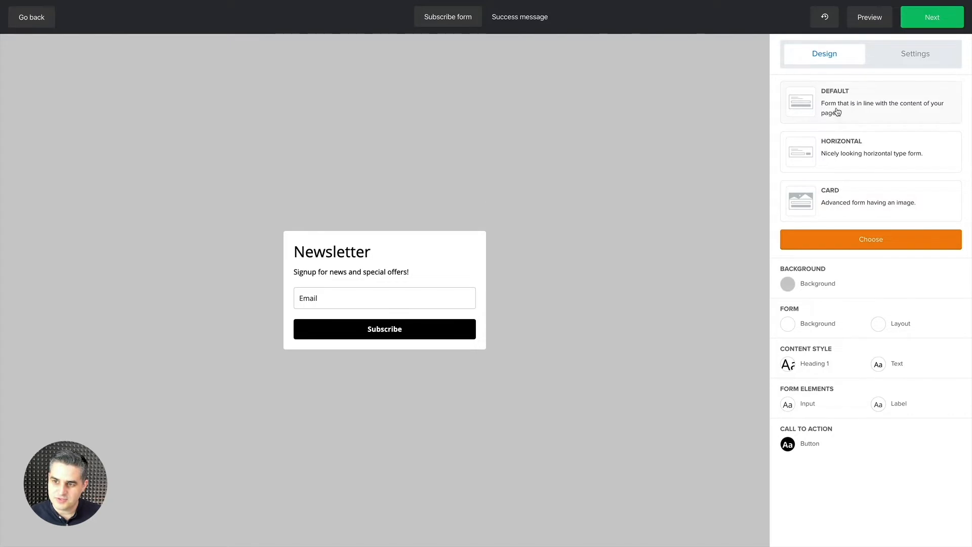
click(833, 241)
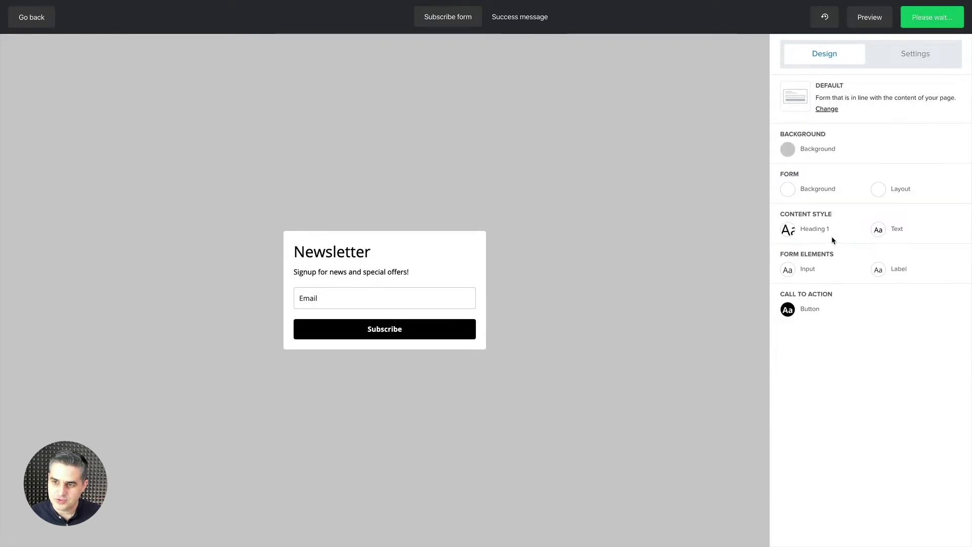
Set the form box Border Radius to 0 in the layout settings and save
click(880, 191)
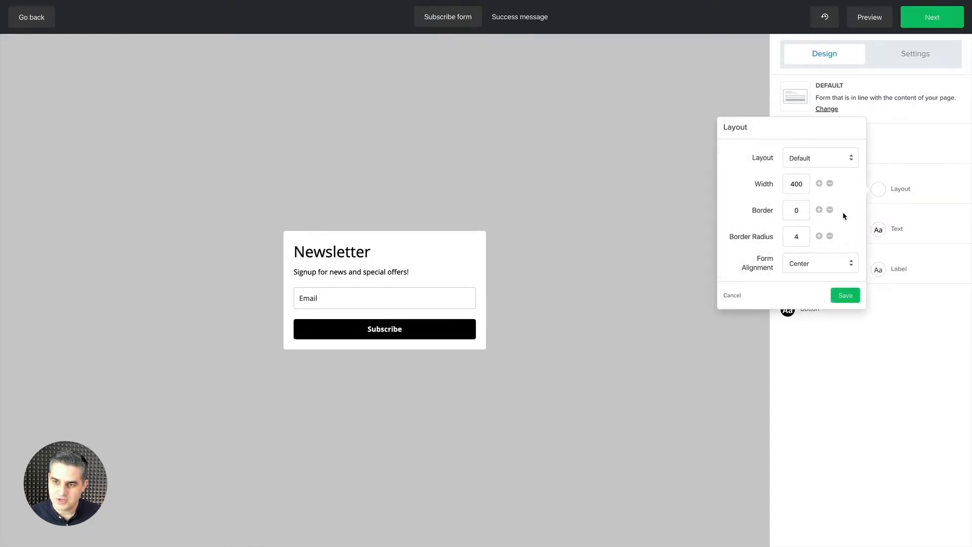
click(830, 237)
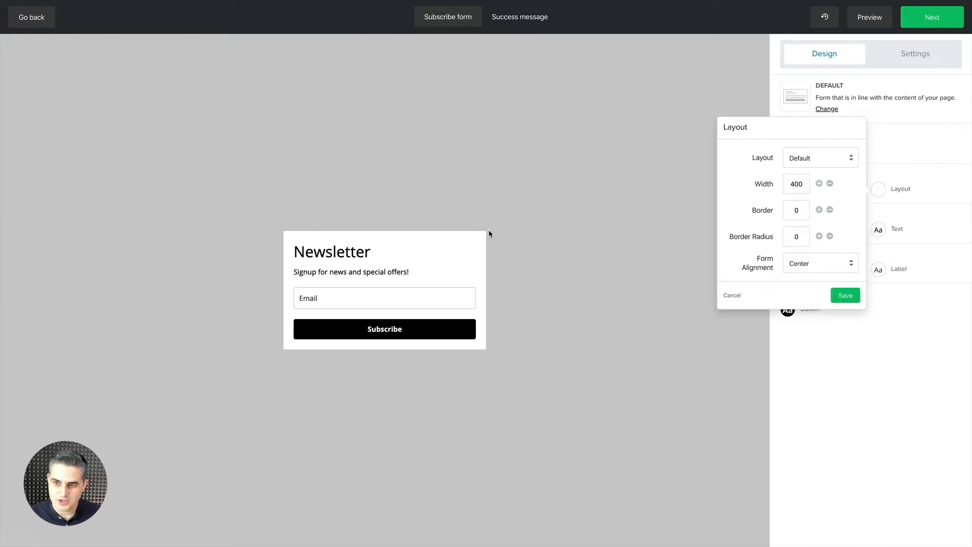
click(845, 296)
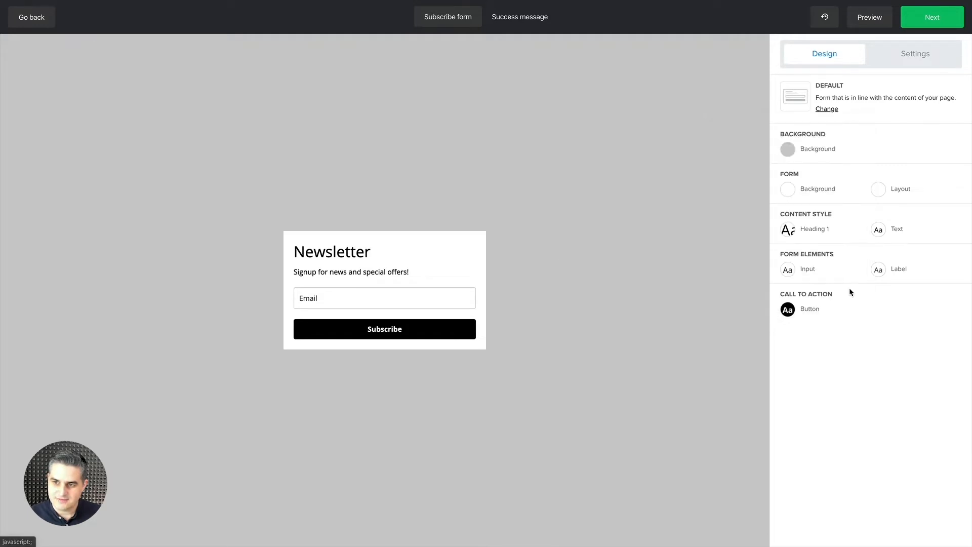
Style the Newsletter heading as centred, bold Times New Roman at size 34 and save
click(789, 232)
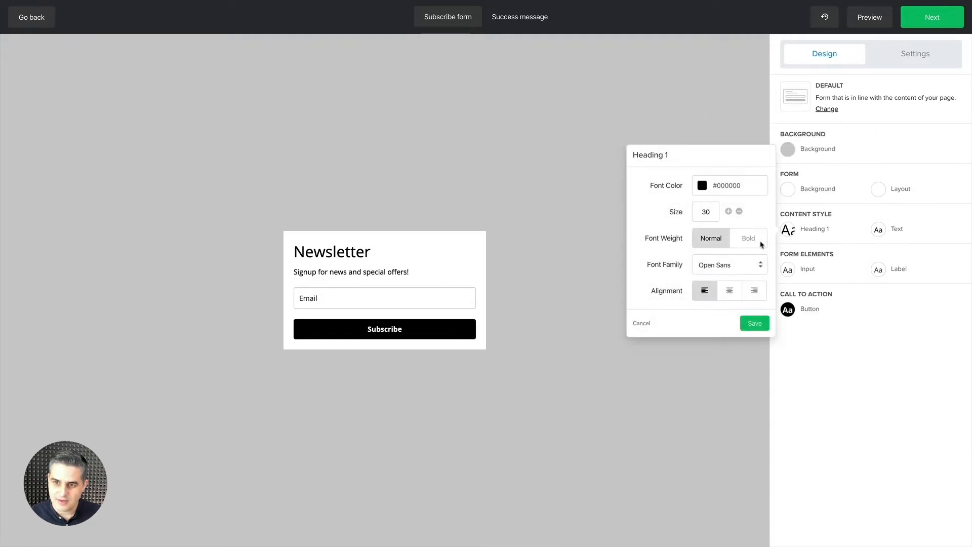
click(732, 292)
click(732, 266)
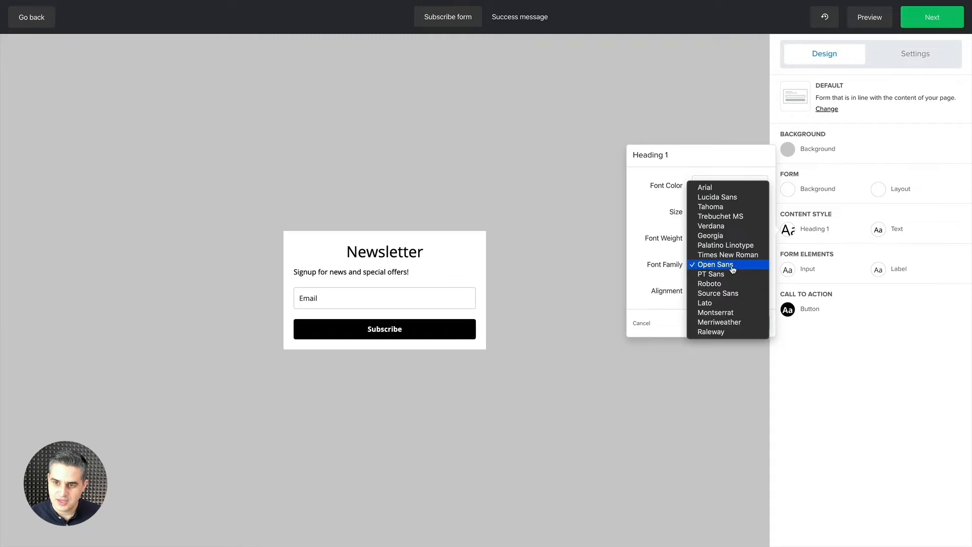
click(728, 254)
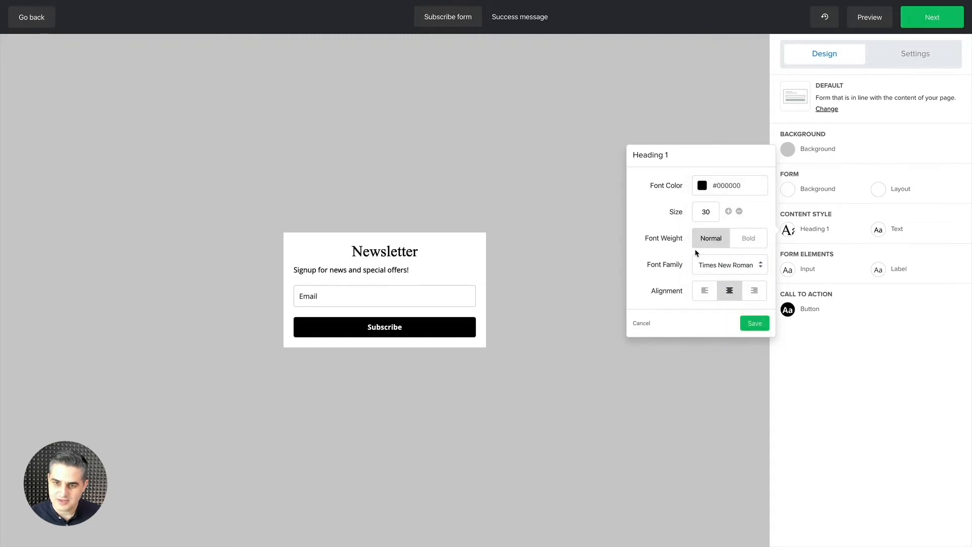
click(728, 211)
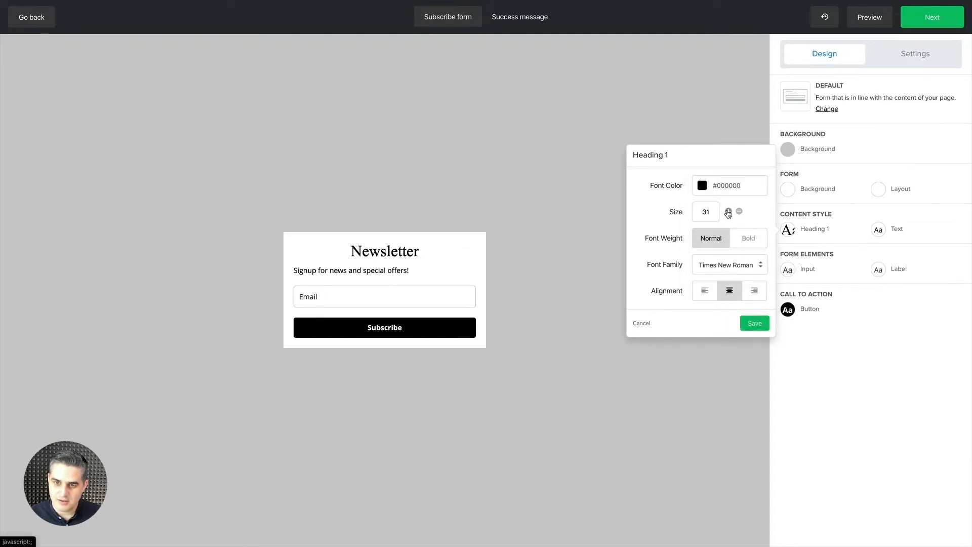
click(728, 211)
click(745, 239)
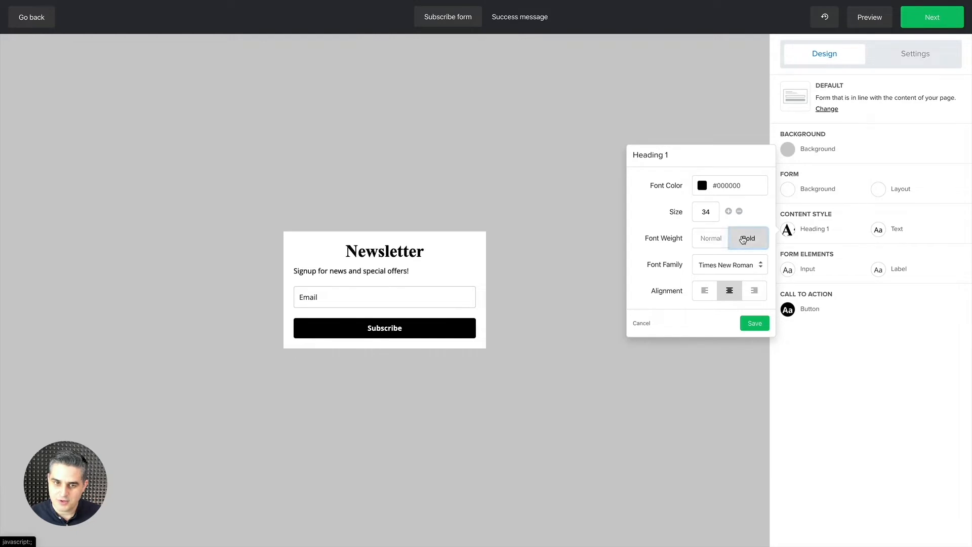
click(755, 324)
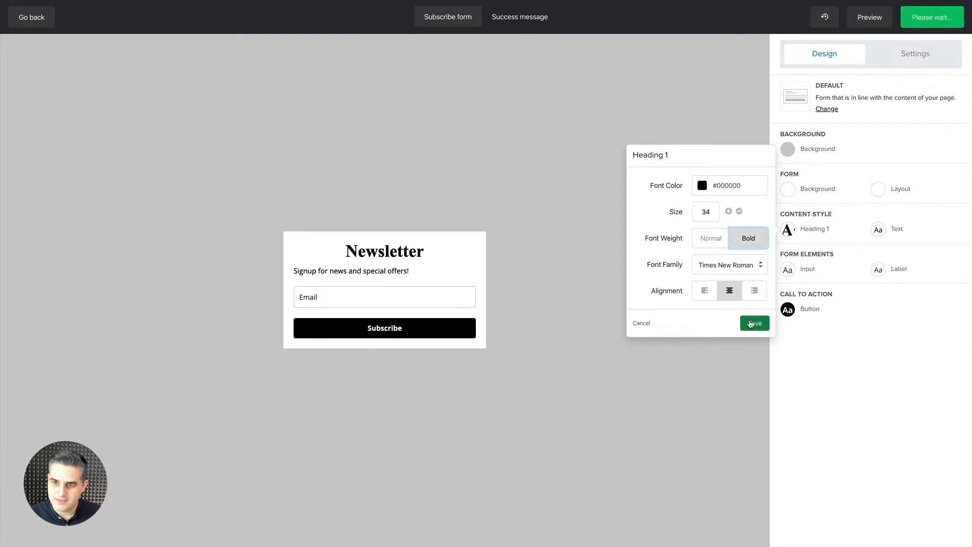
Style the subtitle text as centred Times New Roman at size 15 and save
click(878, 230)
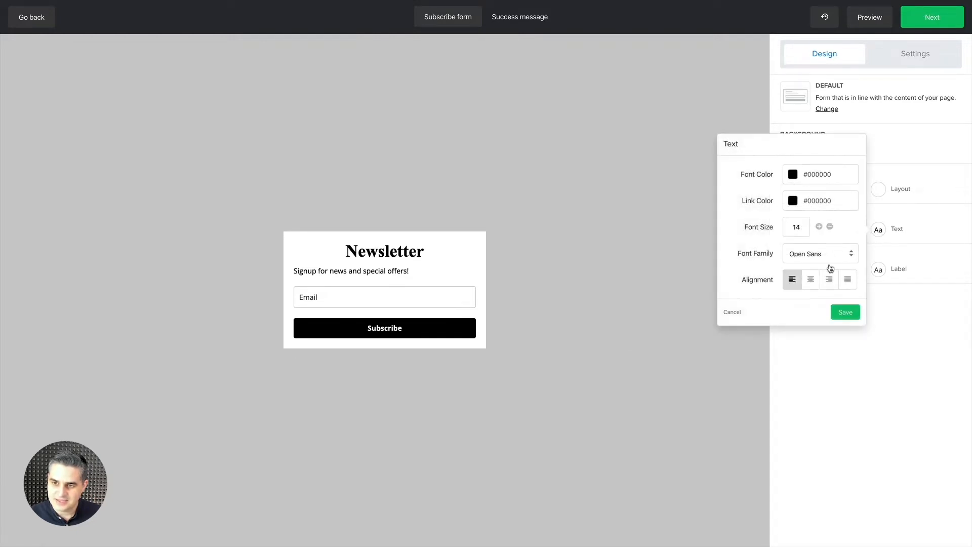
click(811, 283)
click(819, 252)
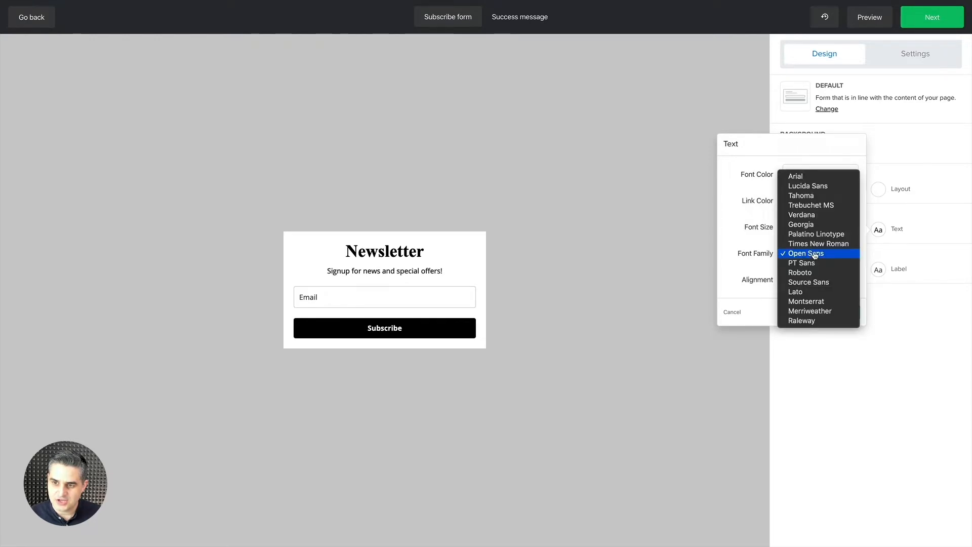
click(816, 244)
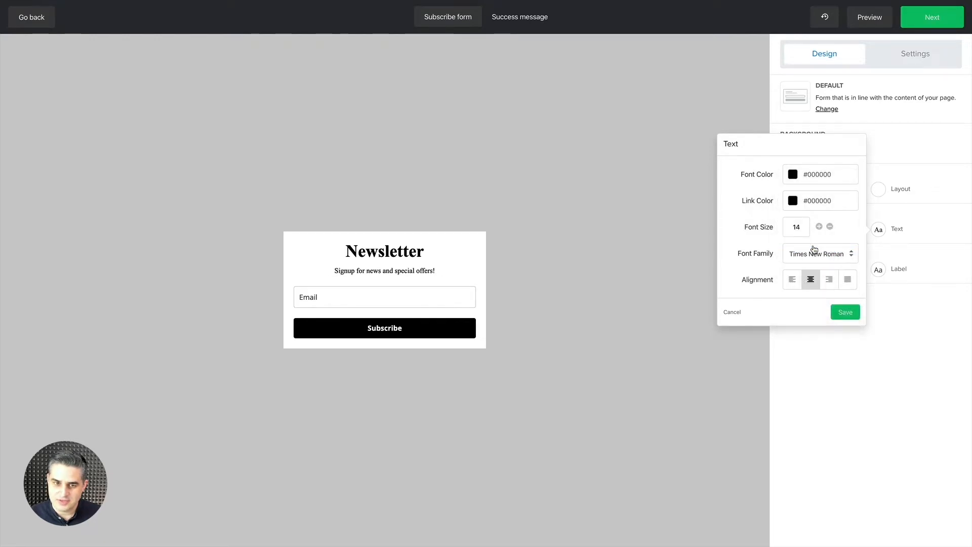
click(819, 226)
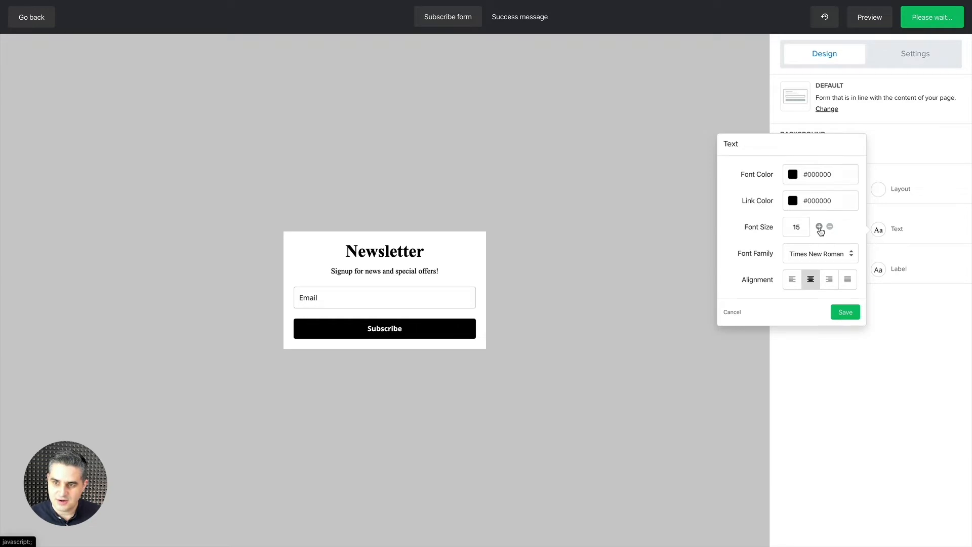
click(845, 312)
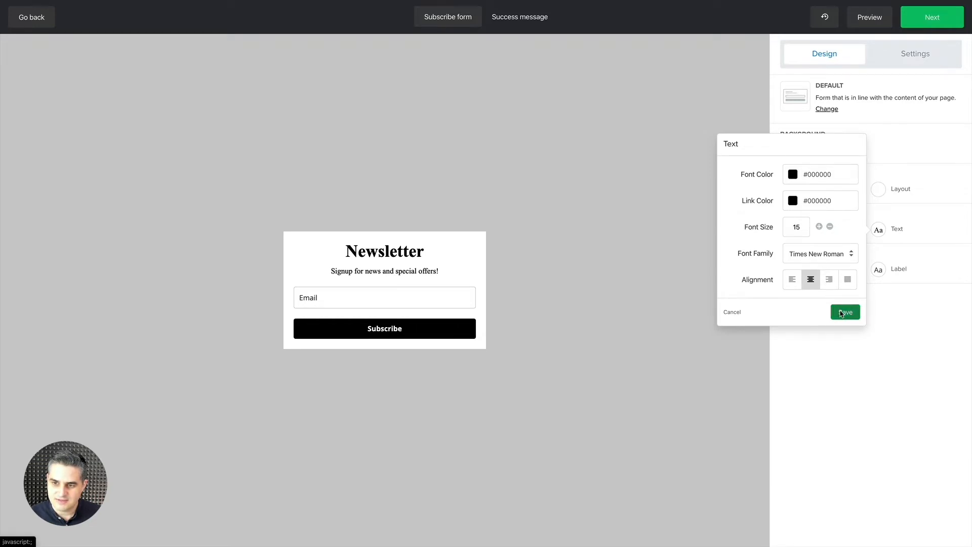
Keep the email field's border and reduce its corner radius to 0
click(789, 270)
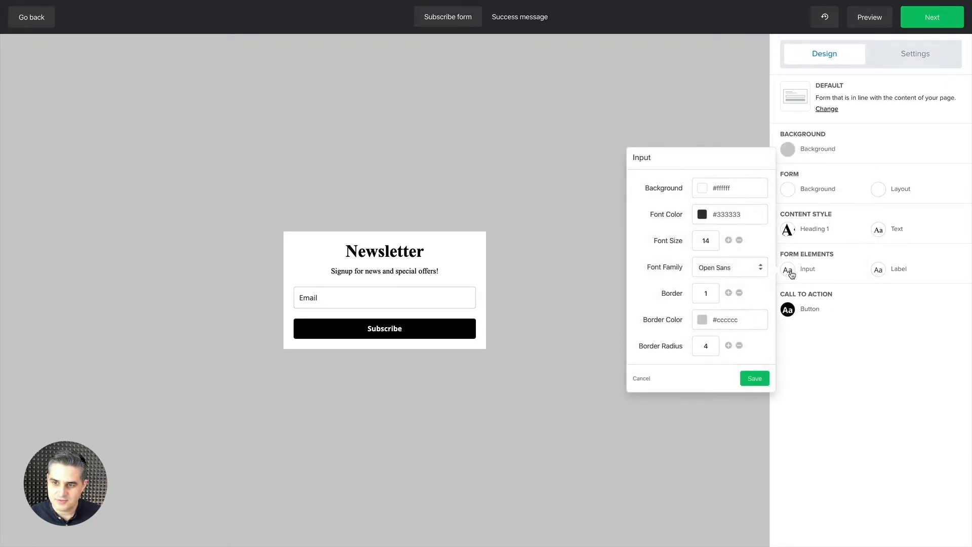
click(738, 294)
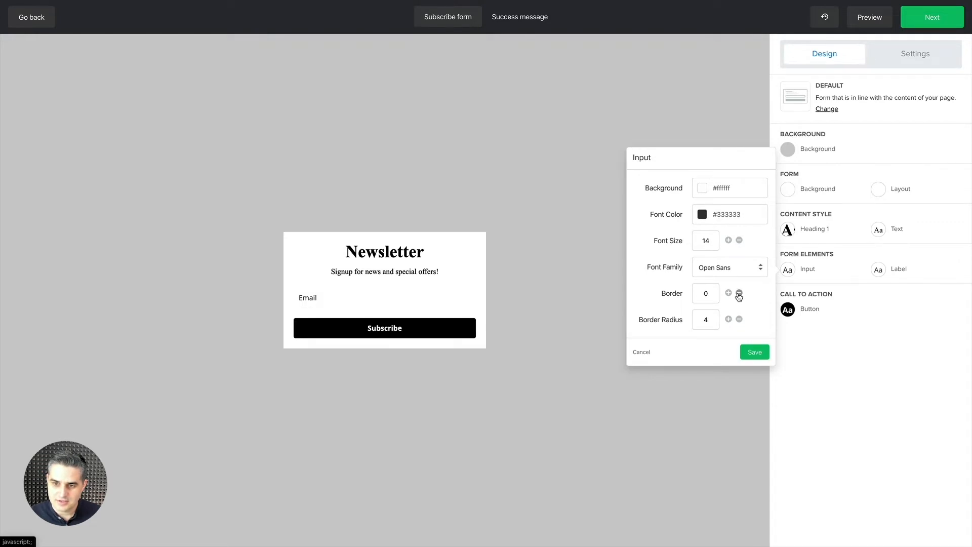
click(729, 293)
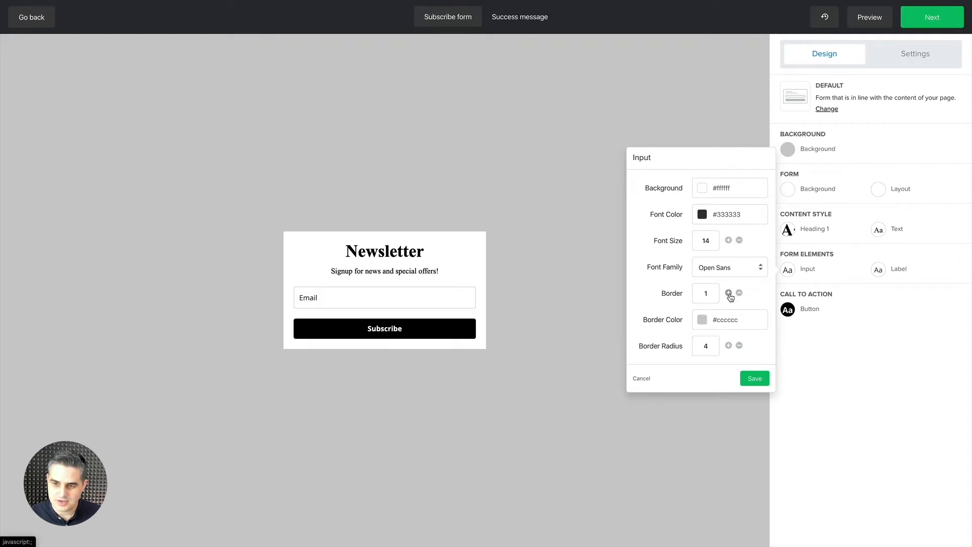
click(739, 346)
click(740, 346)
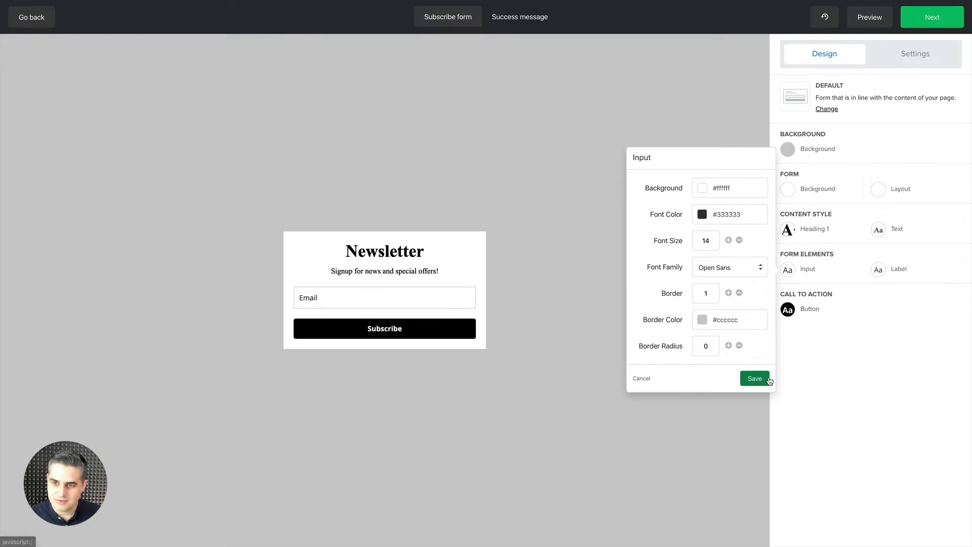
Make the email field text light grey #a6a6a6 and save the input styling
click(701, 215)
click(716, 241)
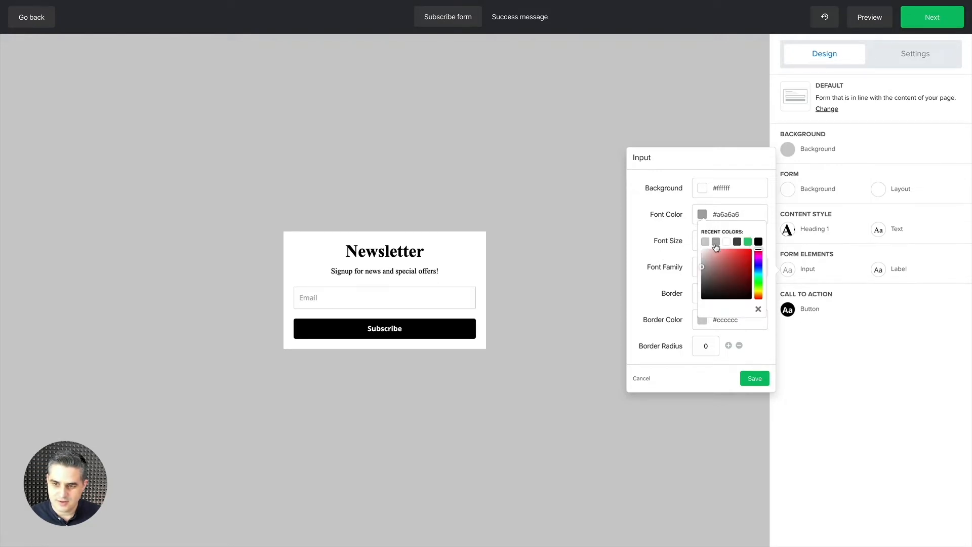
click(758, 308)
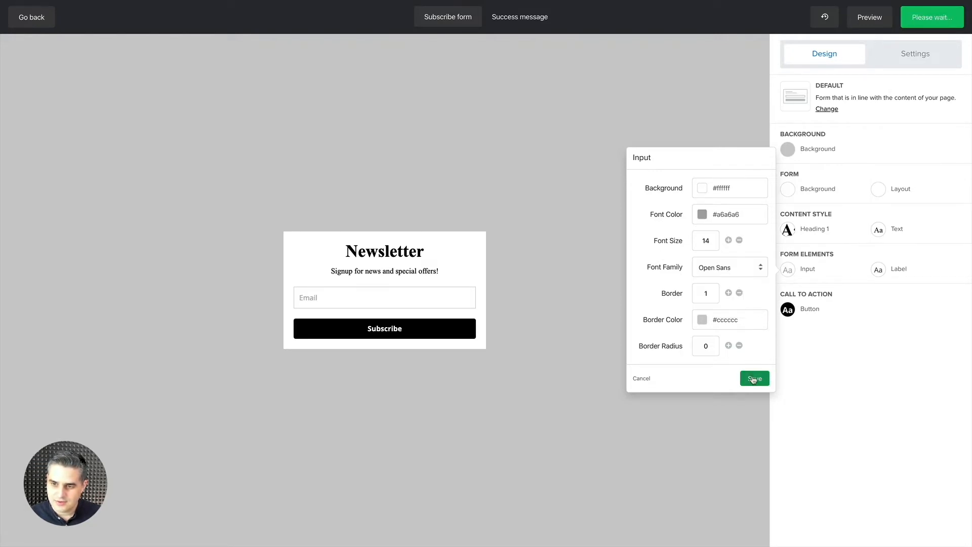
click(754, 379)
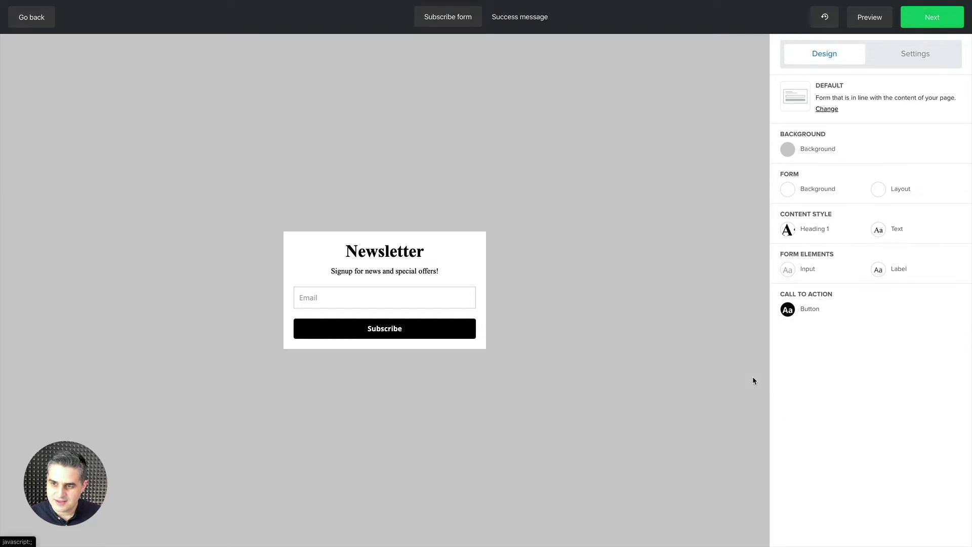
Give the field label light grey #D1D3D3 text in Times New Roman and save
click(879, 270)
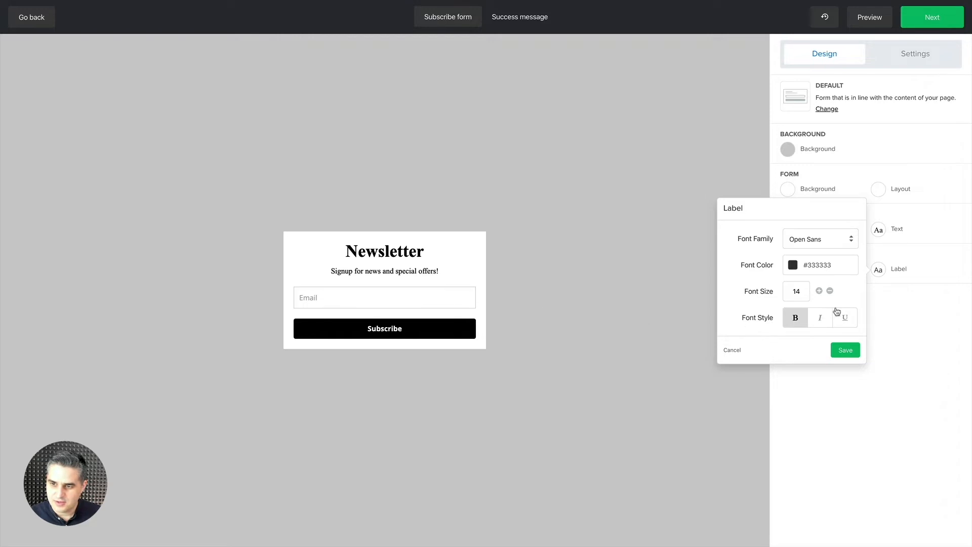
click(795, 265)
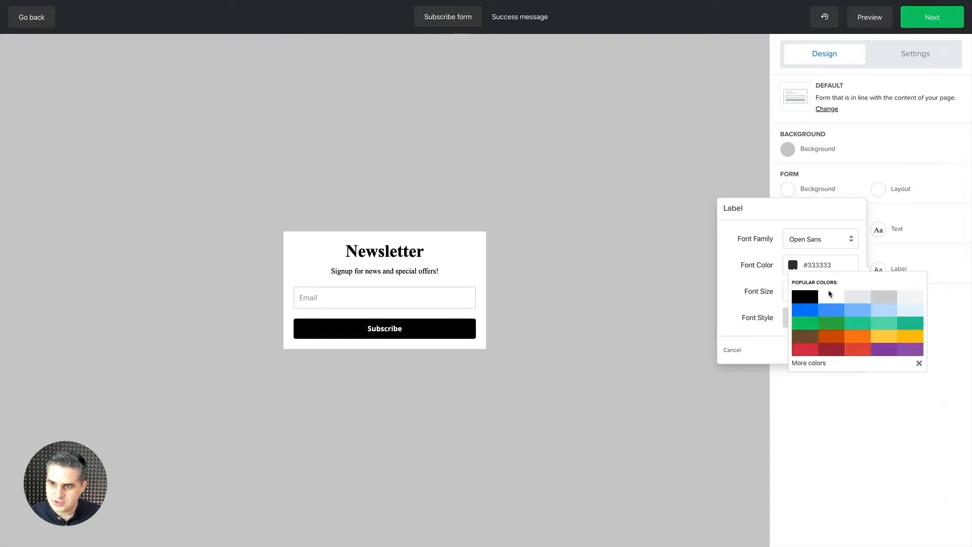
click(883, 298)
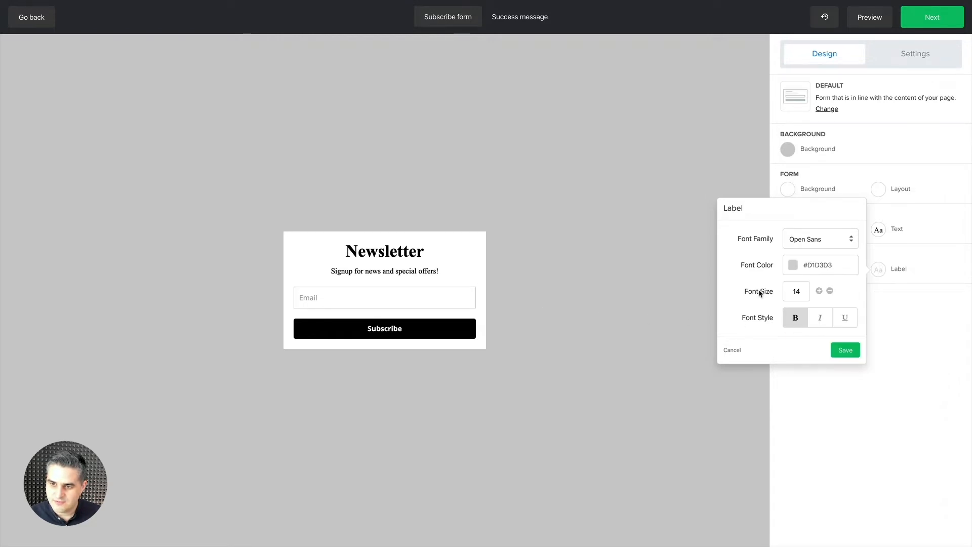
click(819, 238)
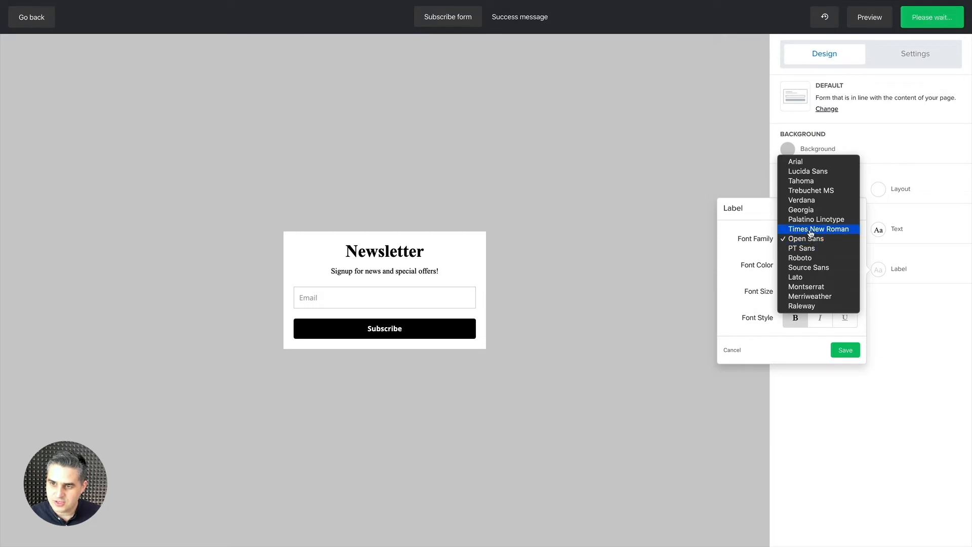
click(819, 228)
click(844, 350)
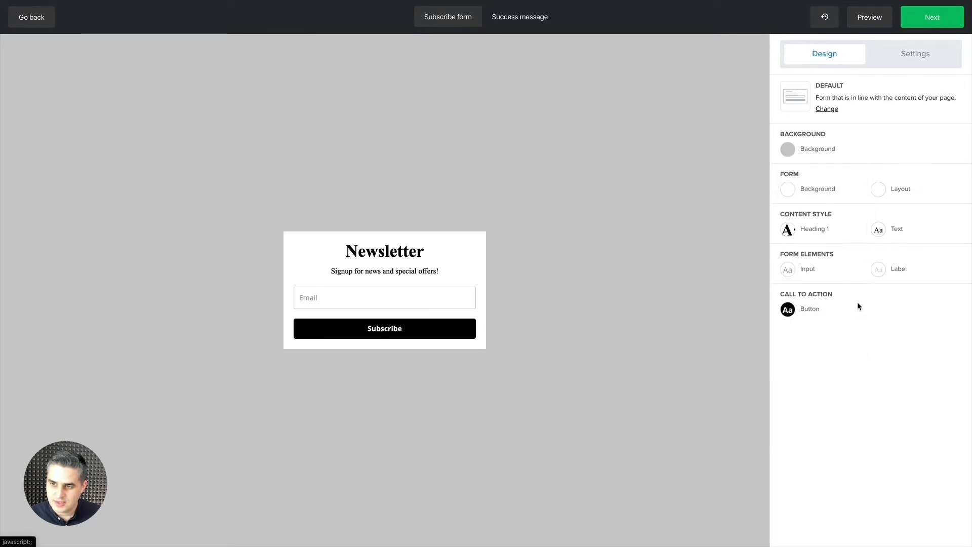
Switch the email field's font to Times New Roman and save
click(789, 270)
click(726, 267)
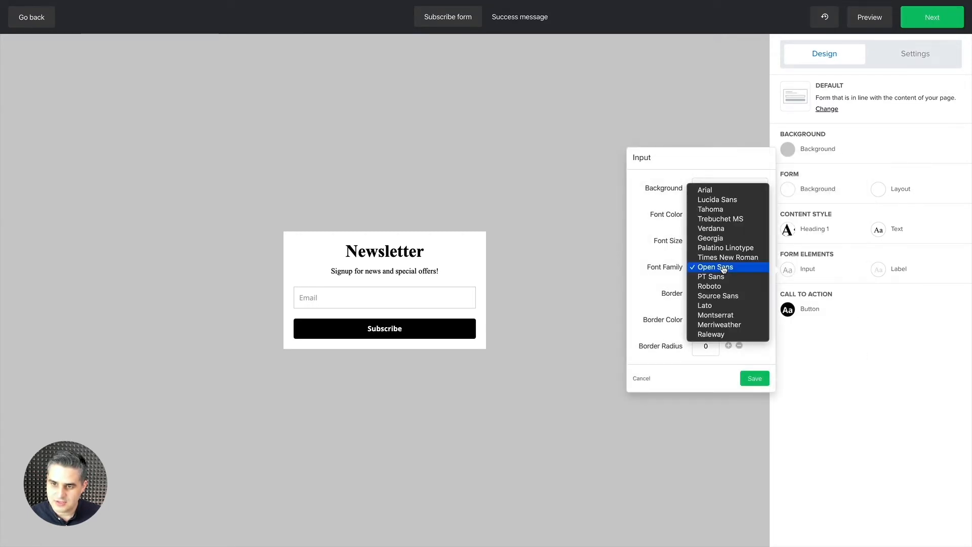
click(716, 258)
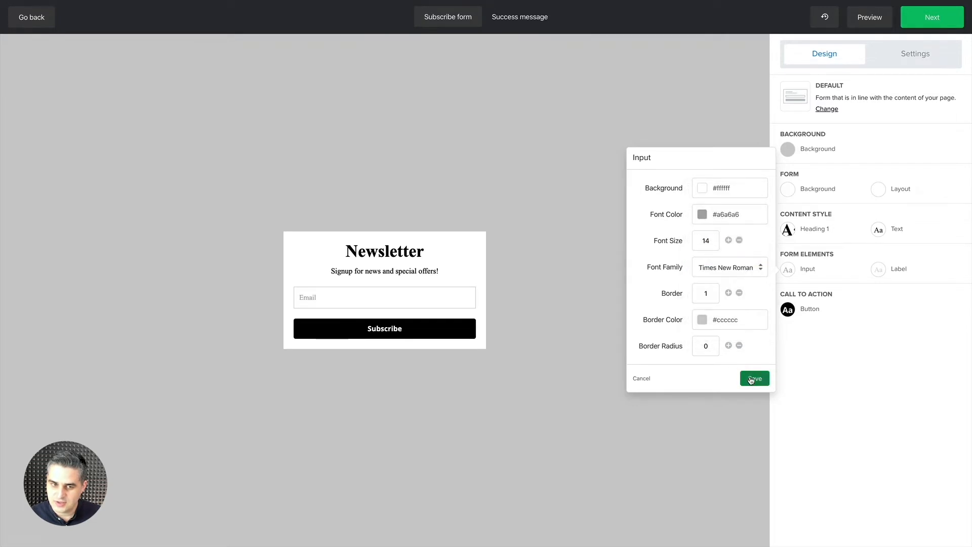
click(754, 379)
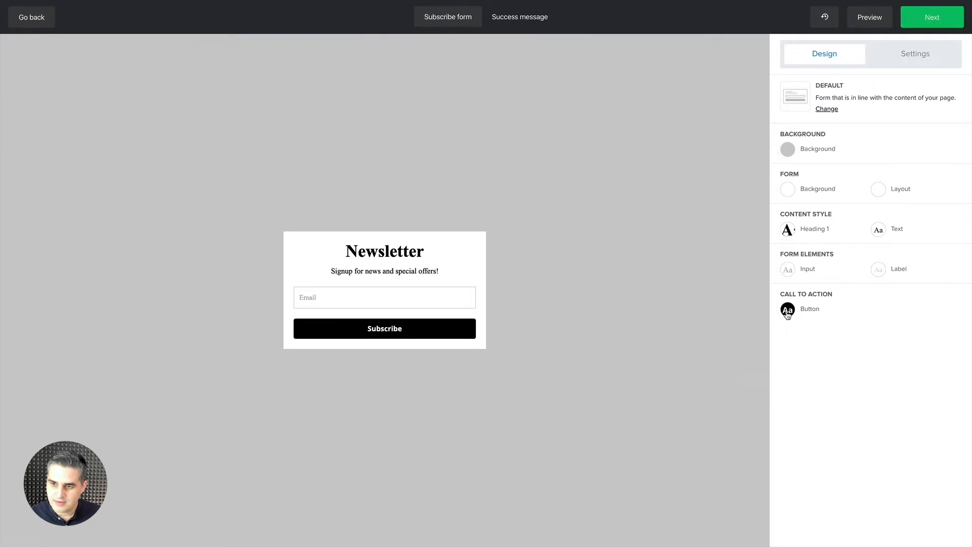
Set the Subscribe button text to bold Times New Roman at size 17
click(787, 312)
click(744, 360)
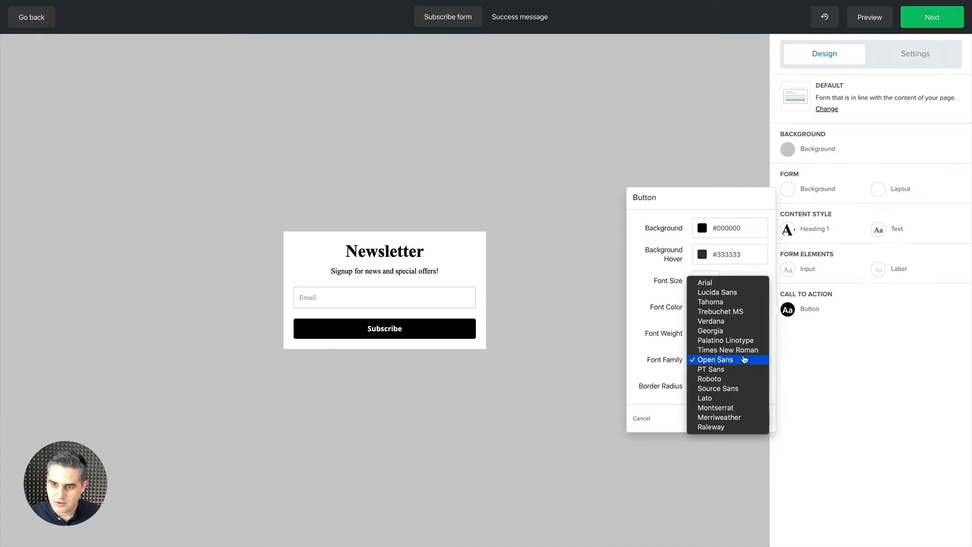
click(728, 349)
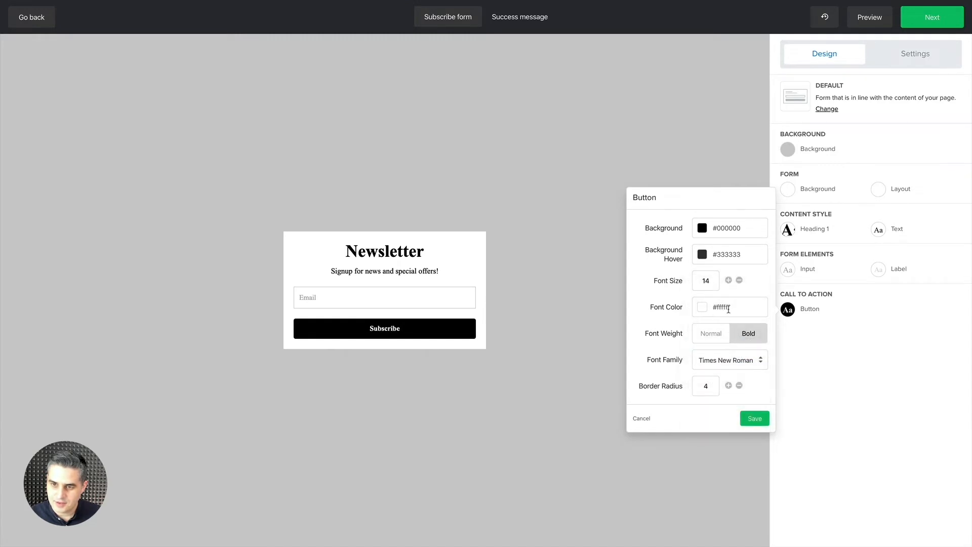
click(741, 333)
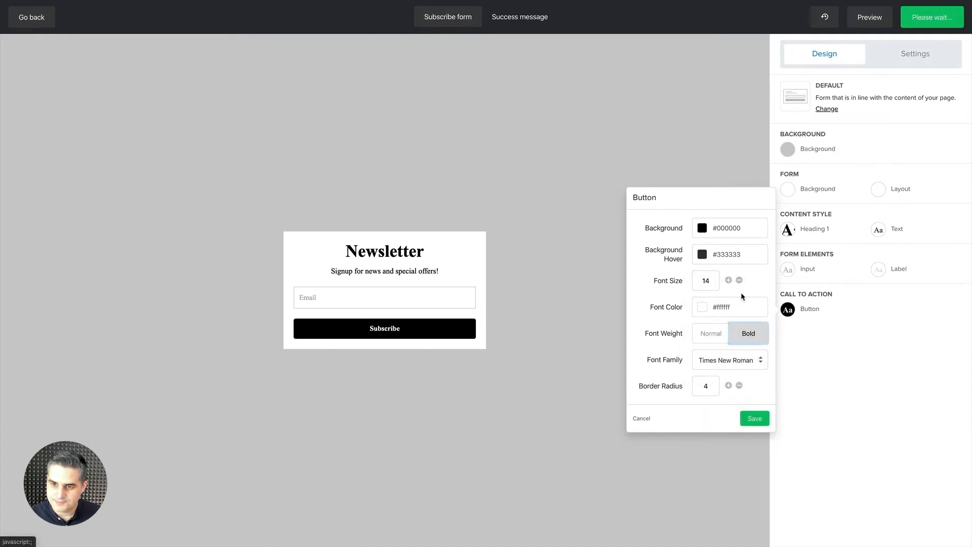
click(729, 280)
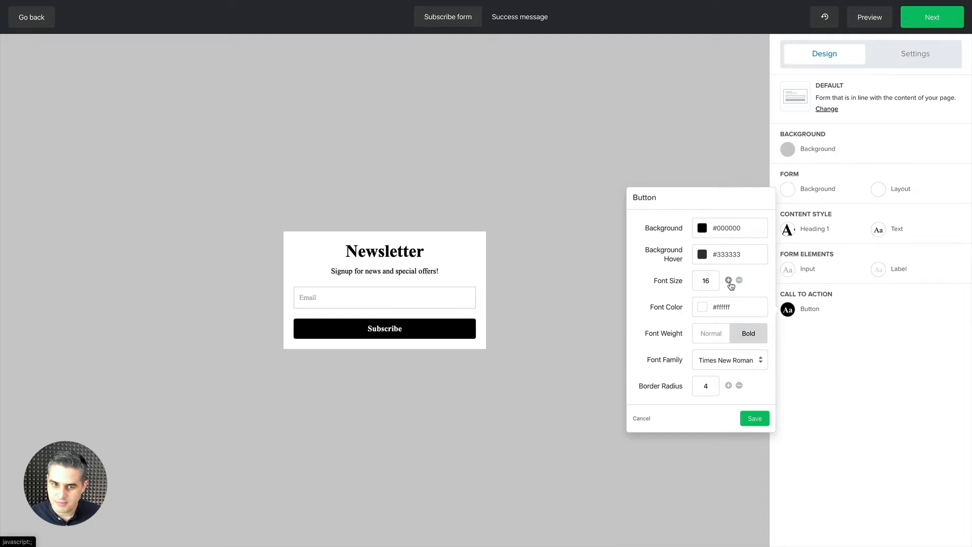
click(728, 280)
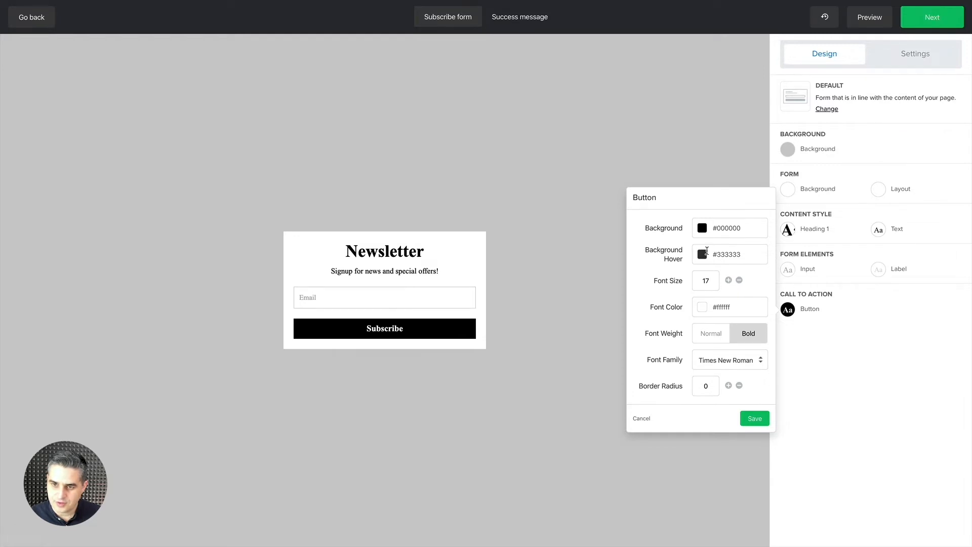
Make the button background grey #a6a6a6 with dark #262424 text and save
click(702, 230)
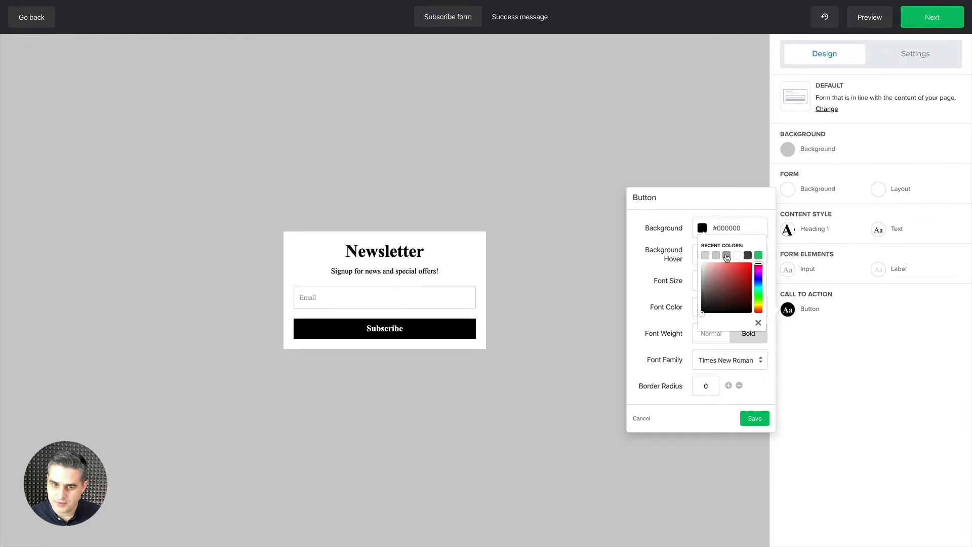
click(726, 257)
click(669, 278)
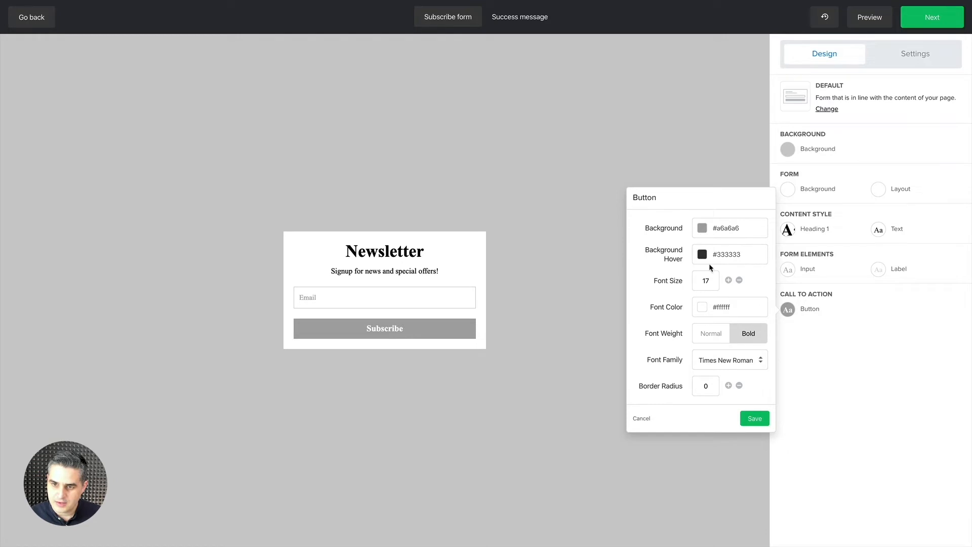
click(703, 307)
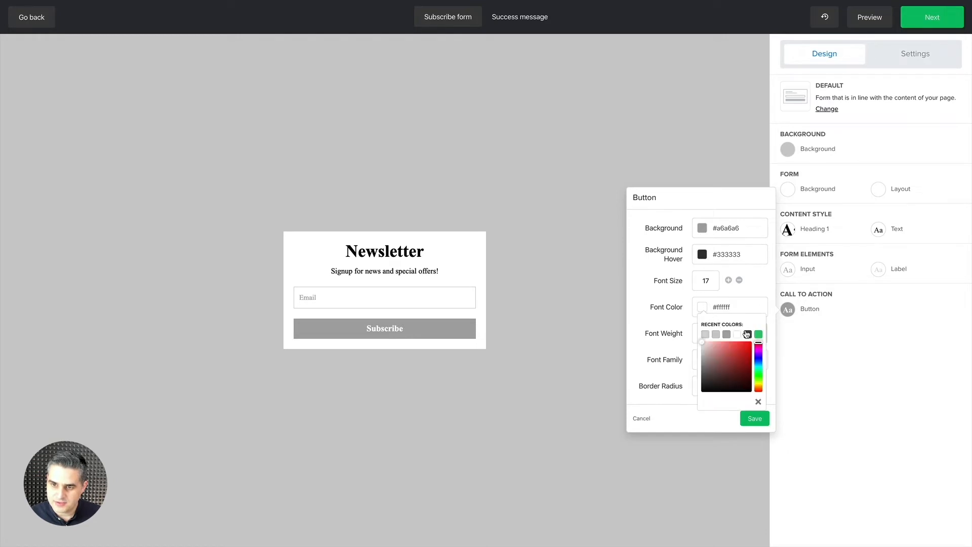
click(748, 334)
click(703, 391)
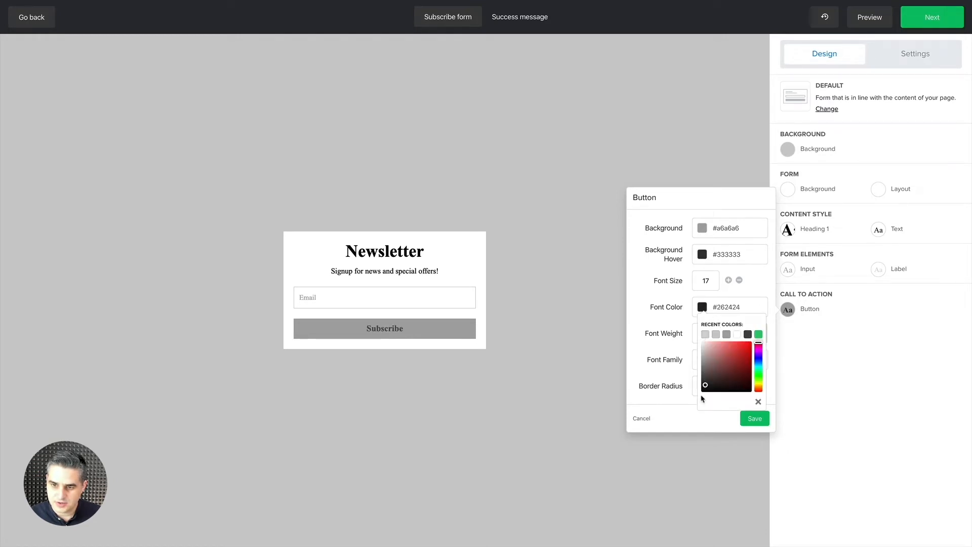
click(688, 412)
click(755, 419)
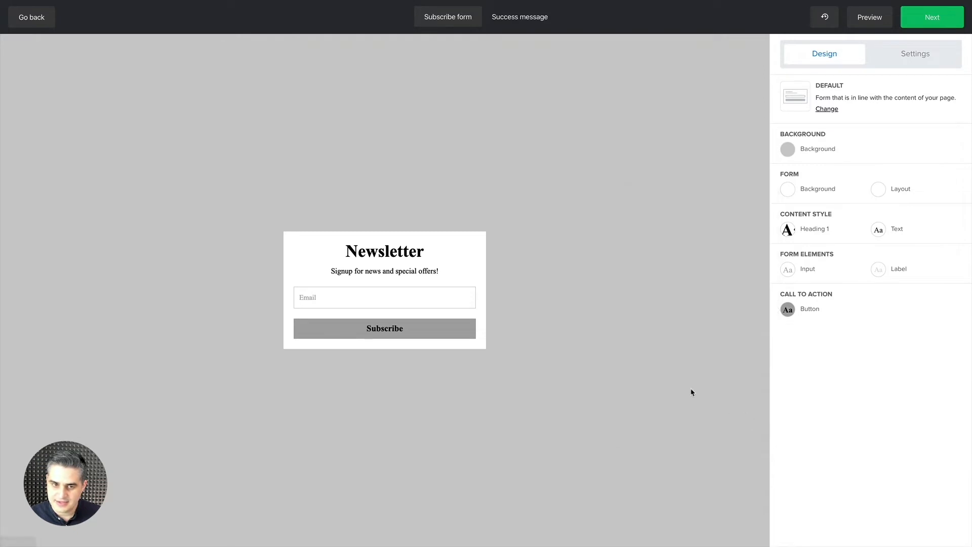
Dismiss the content editor and make the heading text white #ffffff, then save
click(469, 269)
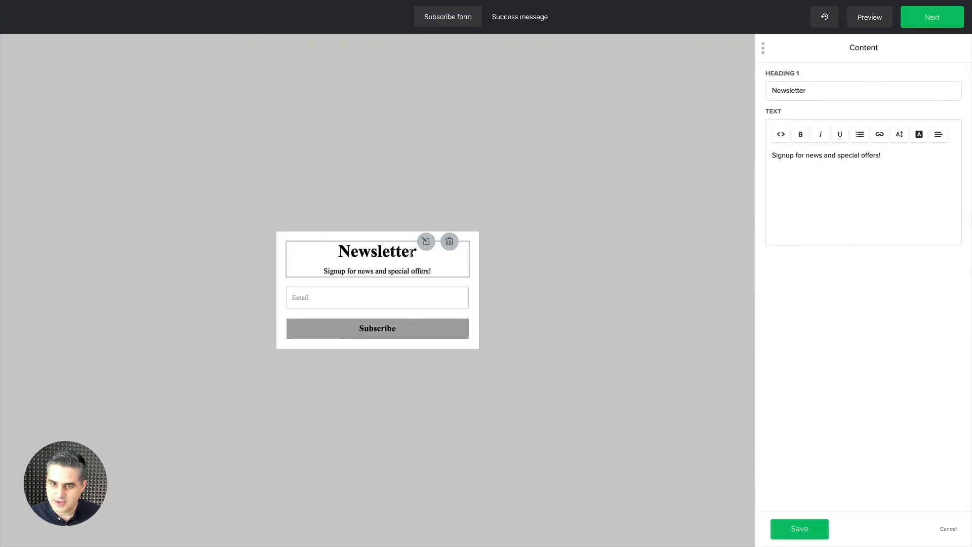
click(946, 529)
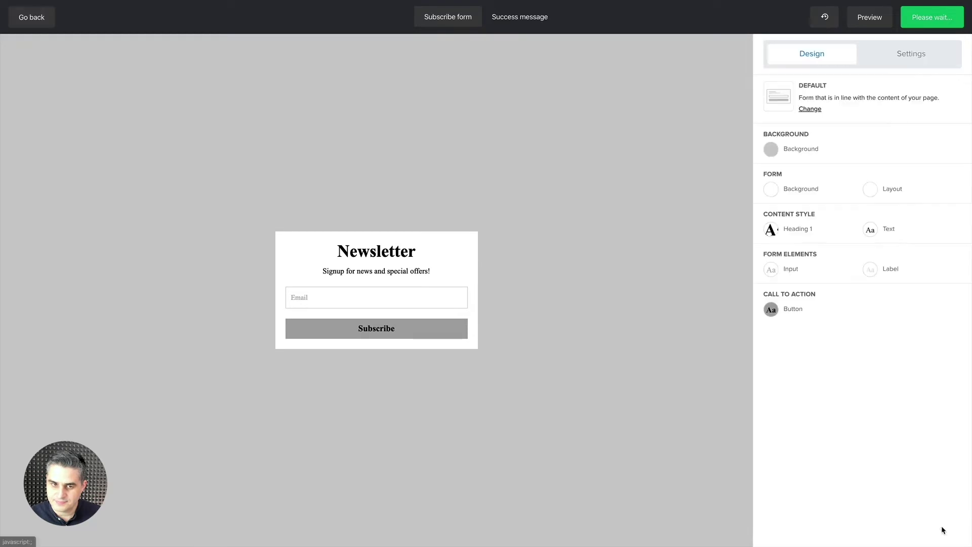
click(790, 231)
click(699, 174)
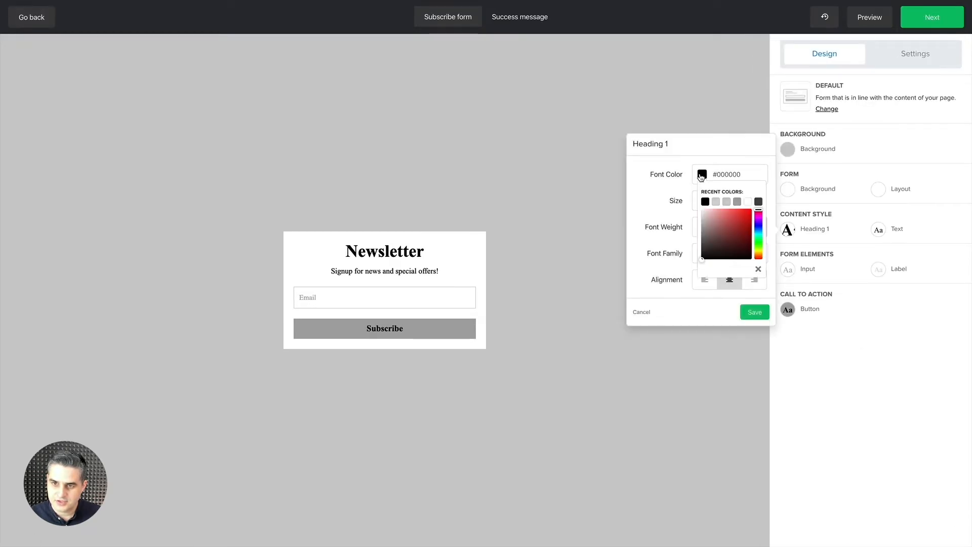
click(749, 202)
click(661, 225)
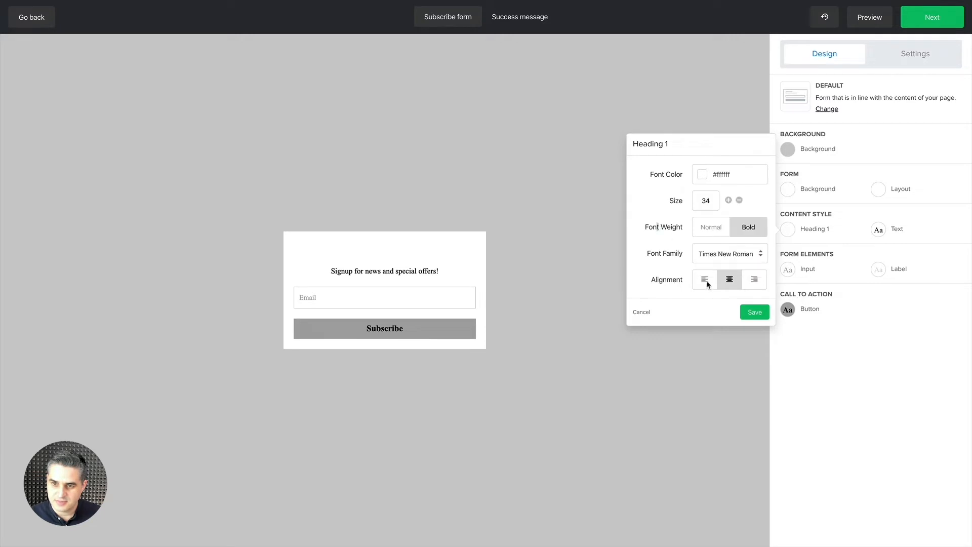
click(754, 312)
Make the body text white #ffffff and save
click(880, 230)
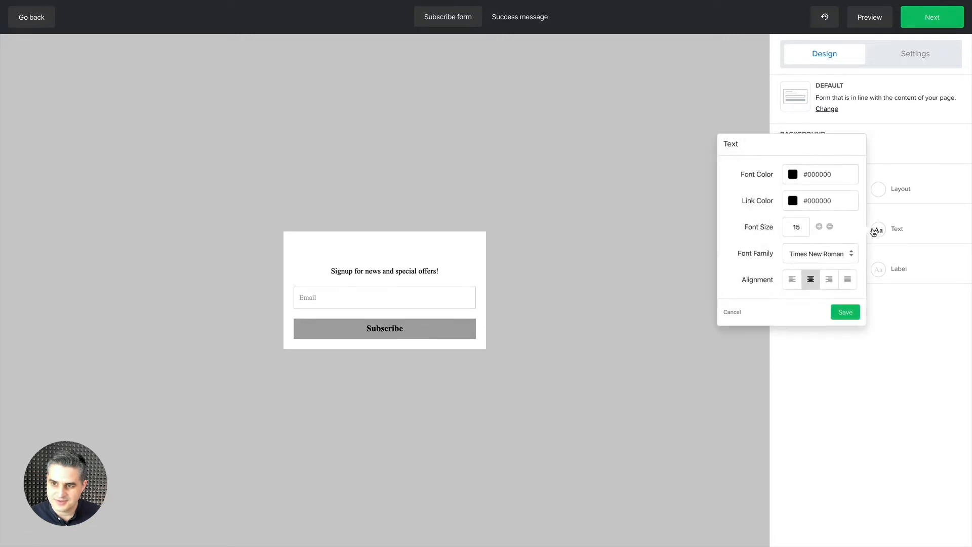
click(794, 175)
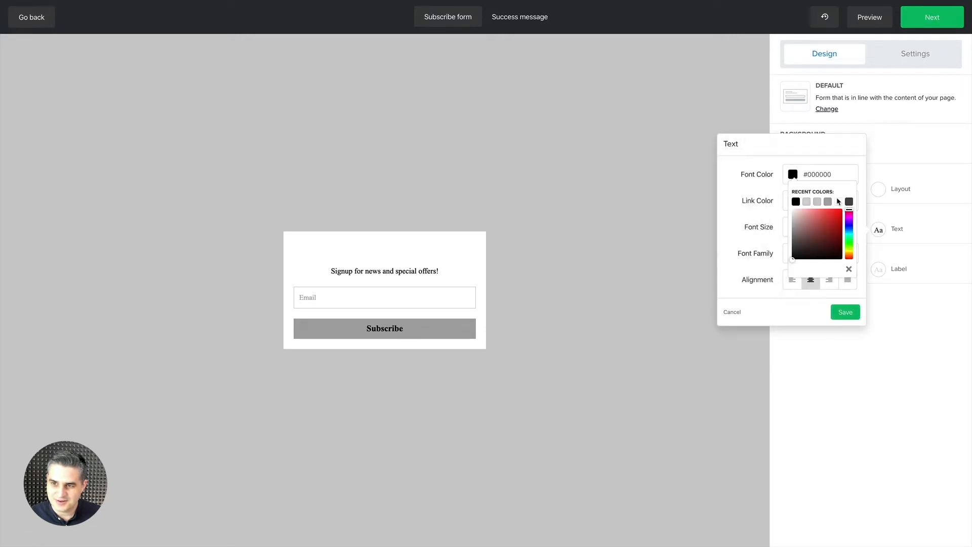
click(839, 202)
click(756, 220)
click(844, 312)
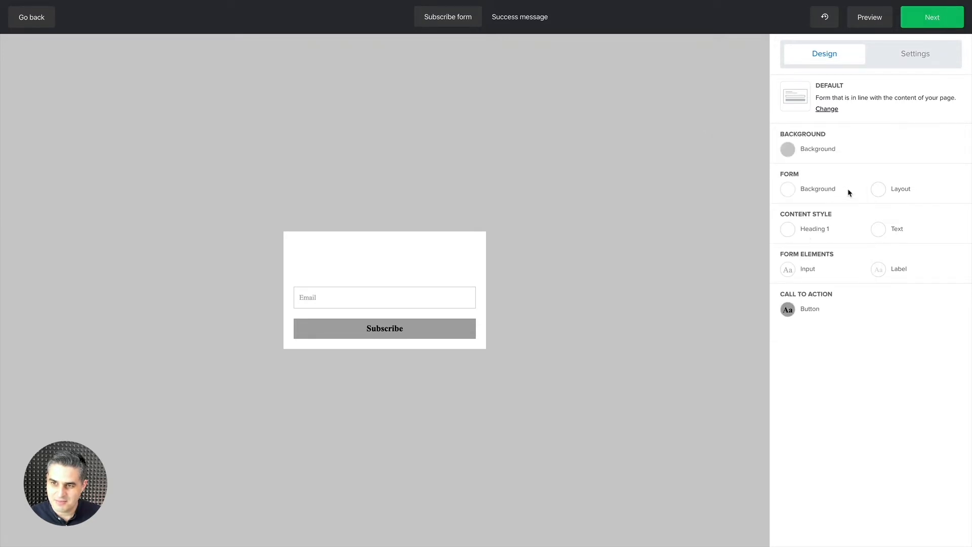
Change the form box background colour to black from recent colours and save
click(790, 190)
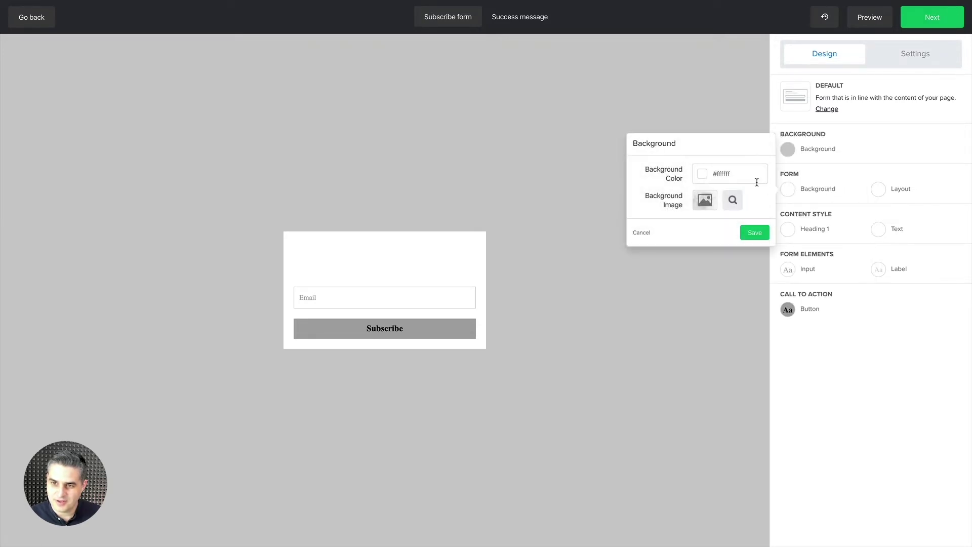
click(704, 175)
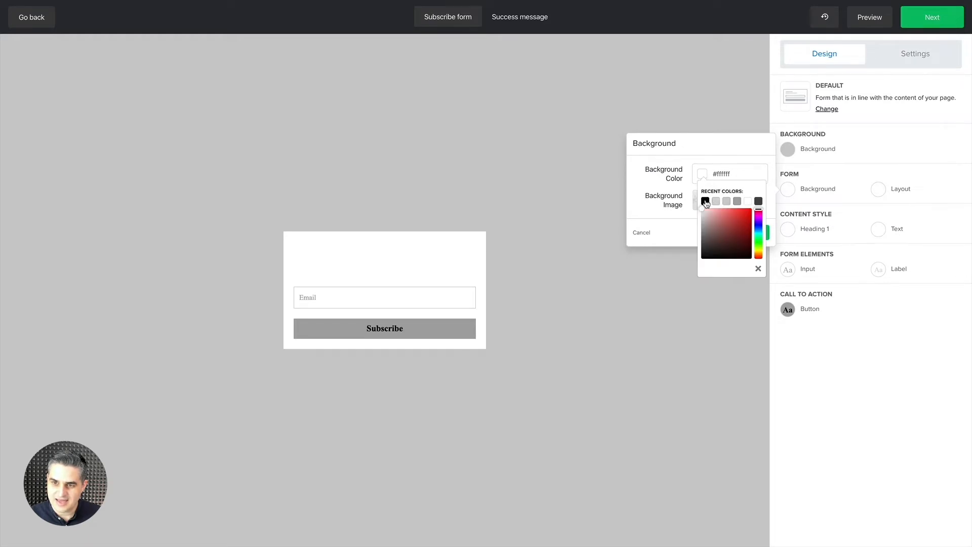
click(705, 202)
click(678, 221)
click(753, 232)
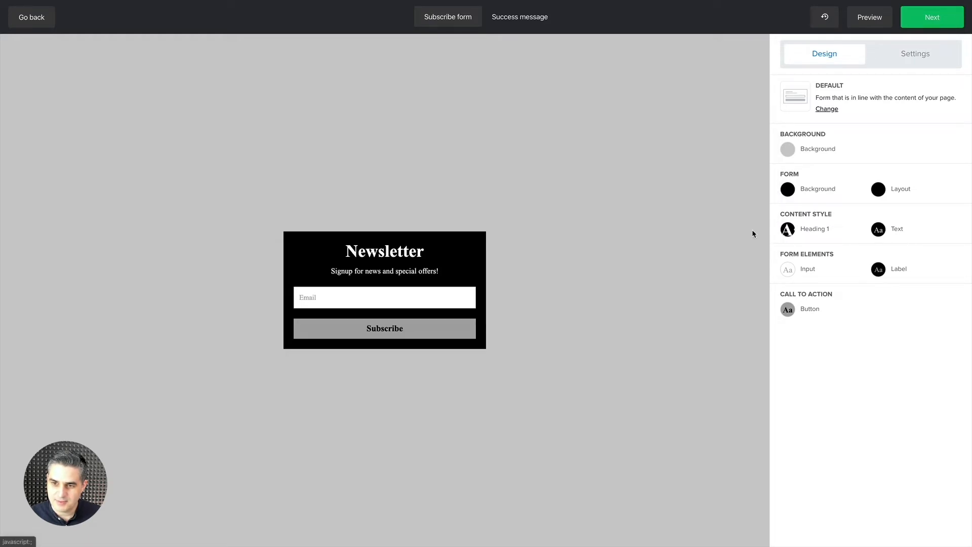
click(879, 189)
Raise the form box border thickness to 5 in Layout and save
click(820, 187)
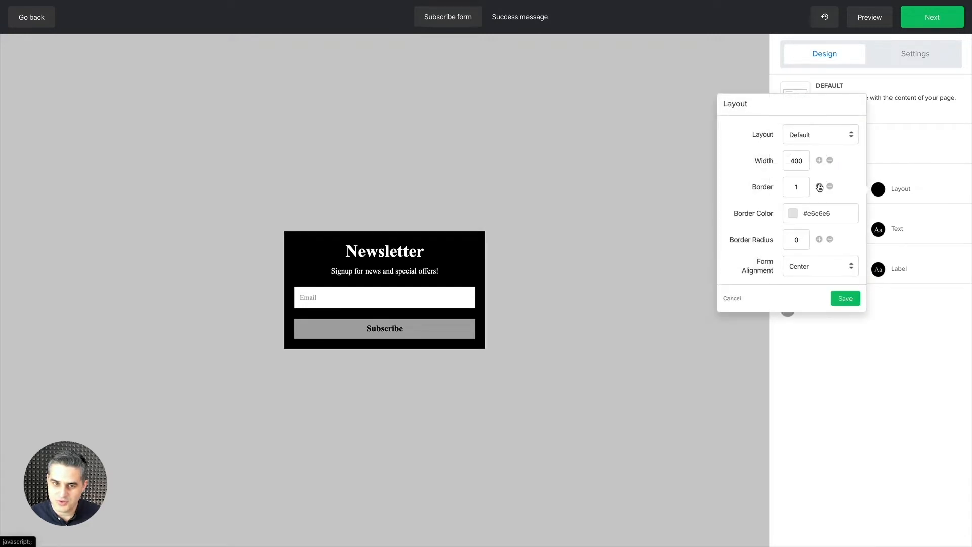
click(819, 187)
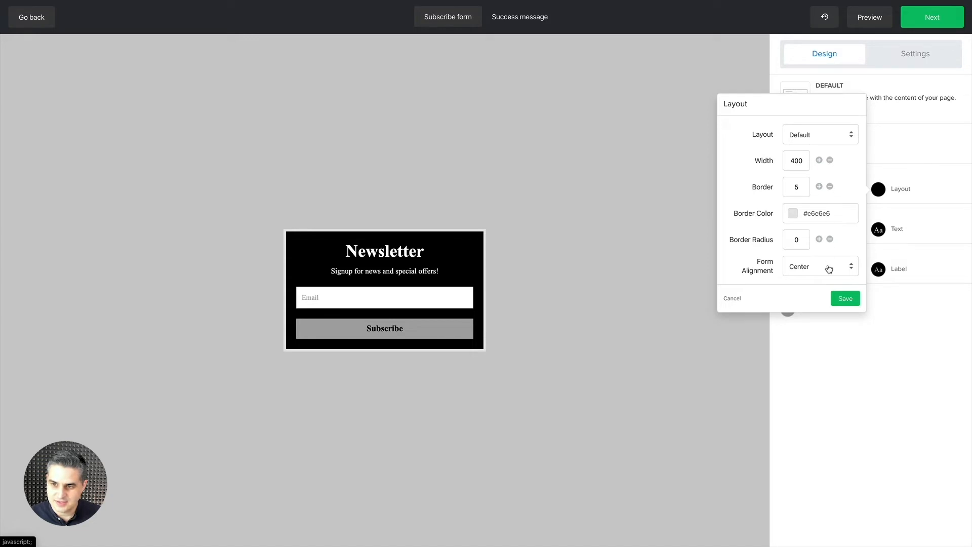
click(845, 298)
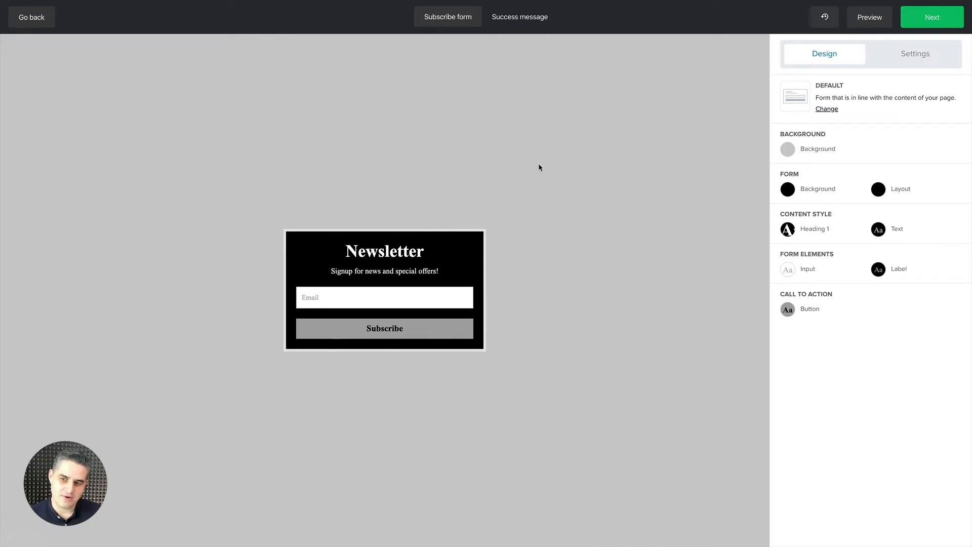
Set the page background colour to purple #9437de and save it
click(788, 149)
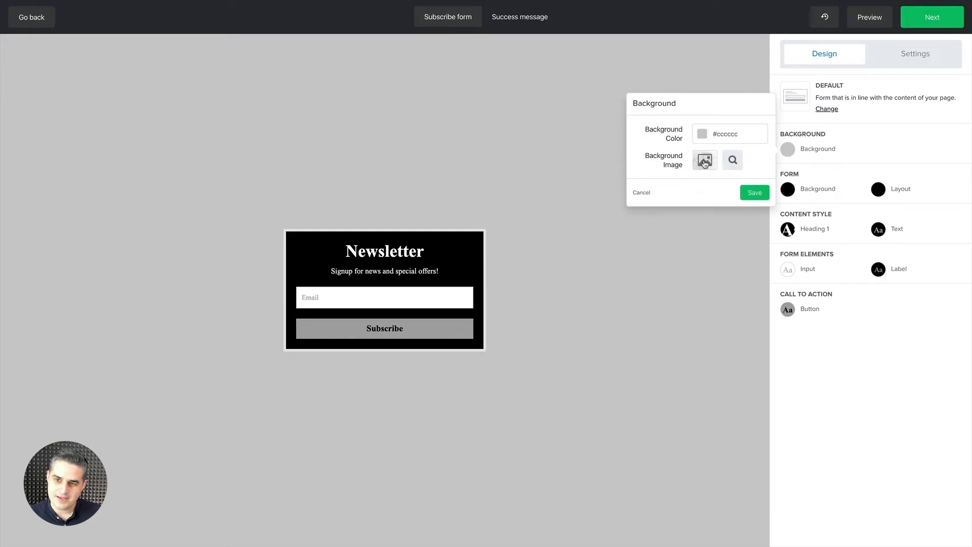
click(703, 137)
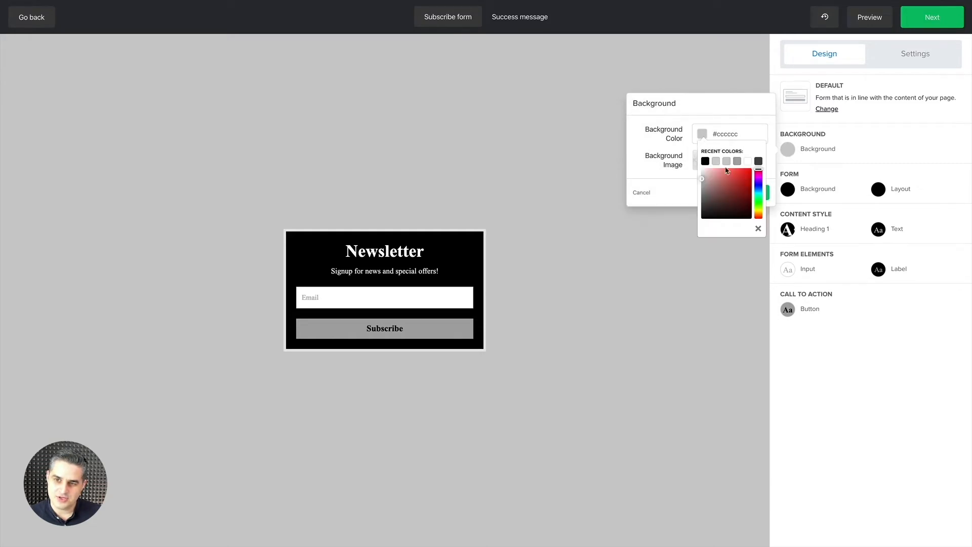
drag(759, 172, 757, 180)
click(738, 175)
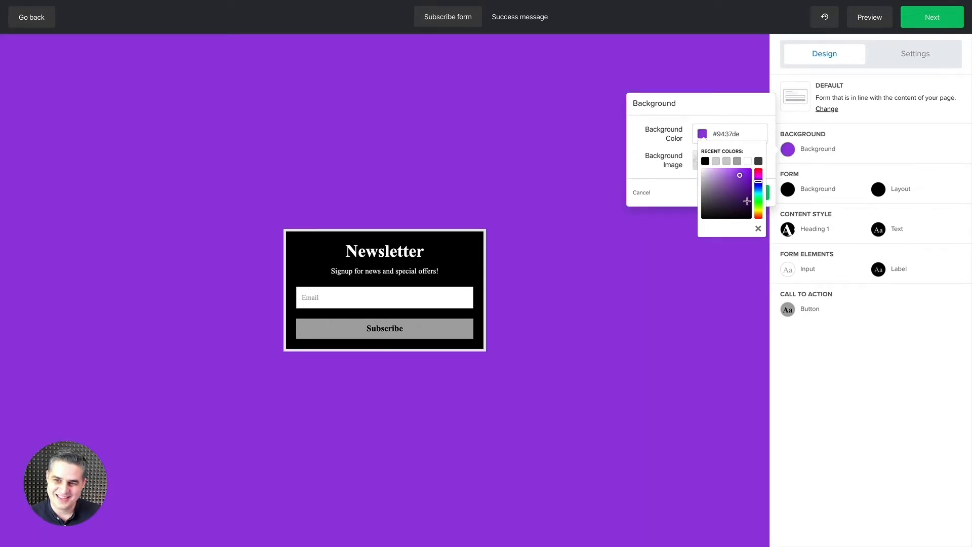
click(759, 228)
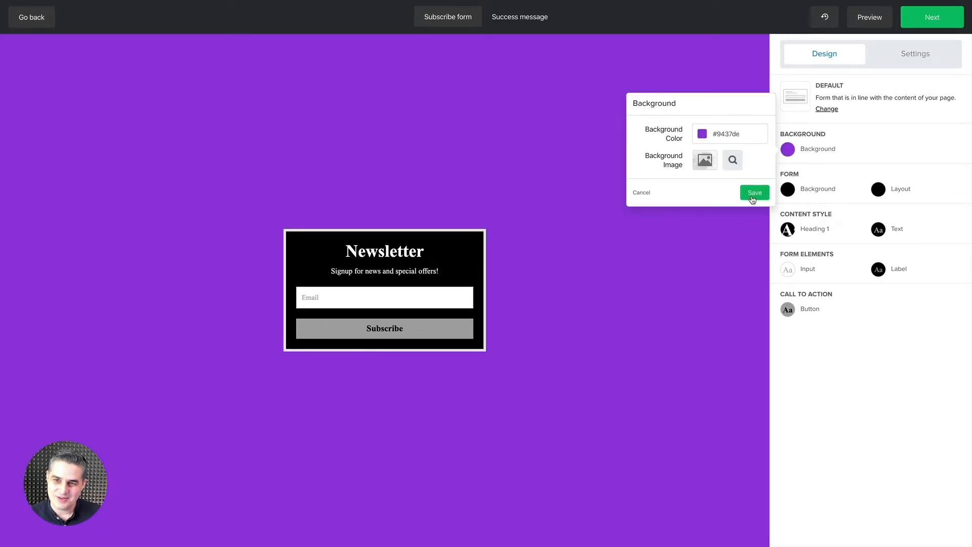
click(752, 195)
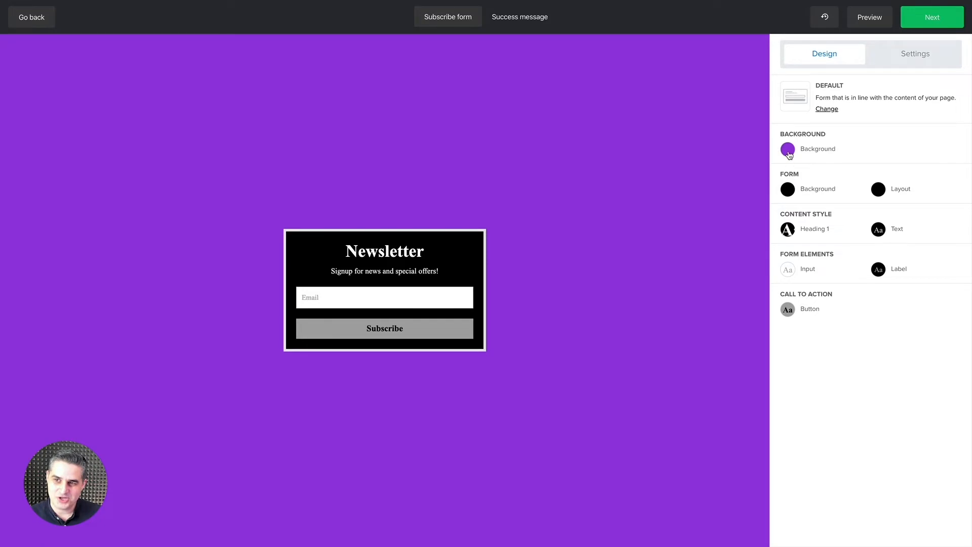
Undo the Background color change from Recent changes, restoring grey #cccccc
click(824, 17)
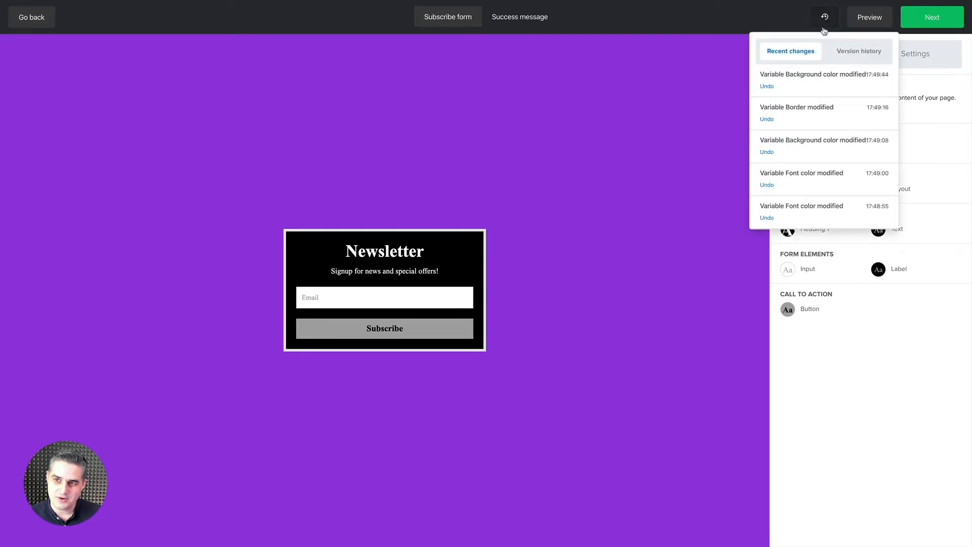
click(767, 86)
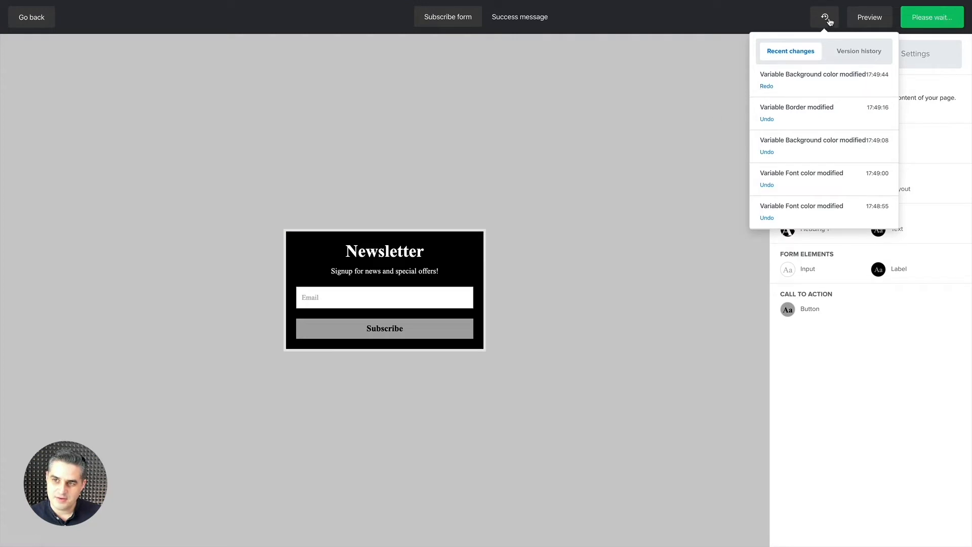
click(826, 16)
Start adding a page background image, choosing Unsplash as the source
click(788, 150)
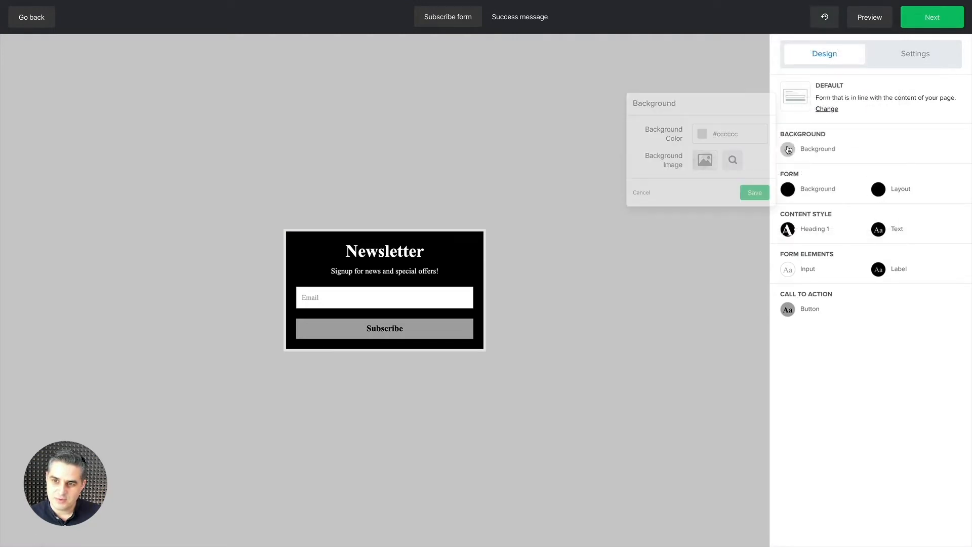
click(705, 161)
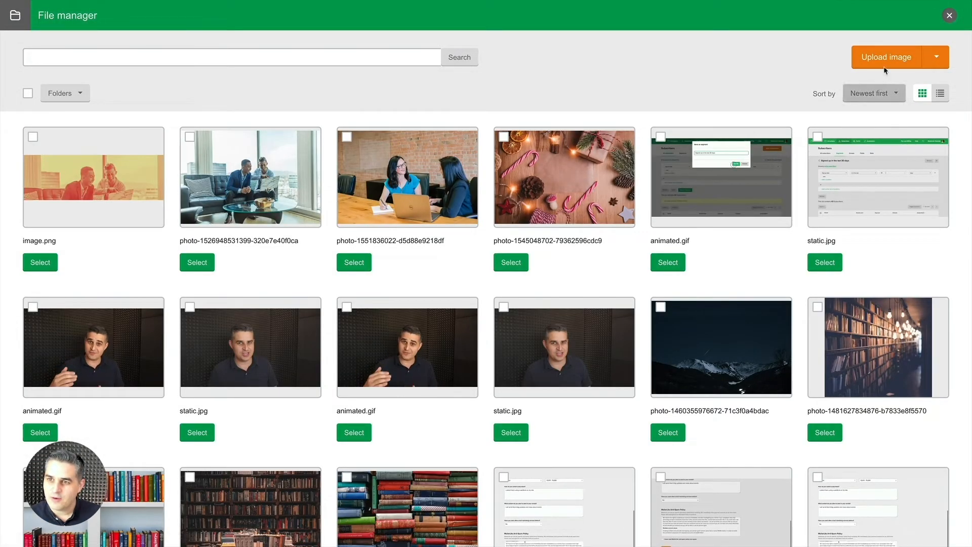
click(936, 57)
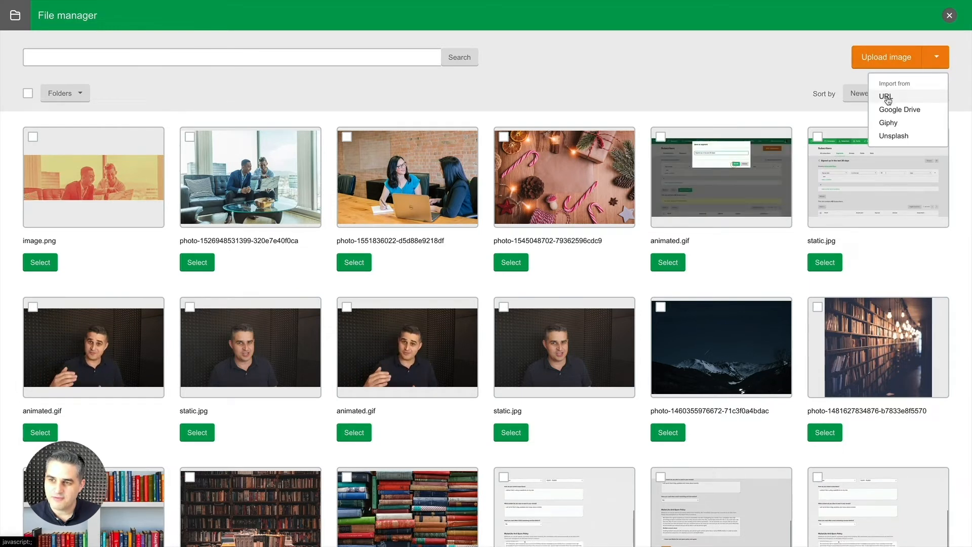
click(893, 136)
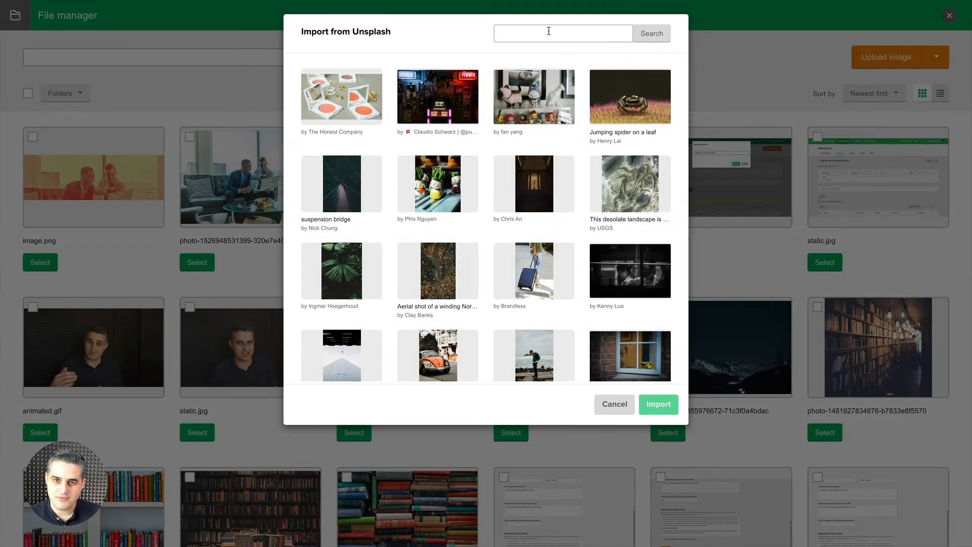
Search Unsplash for "classic" and import the black convertible car photo as background
click(523, 33)
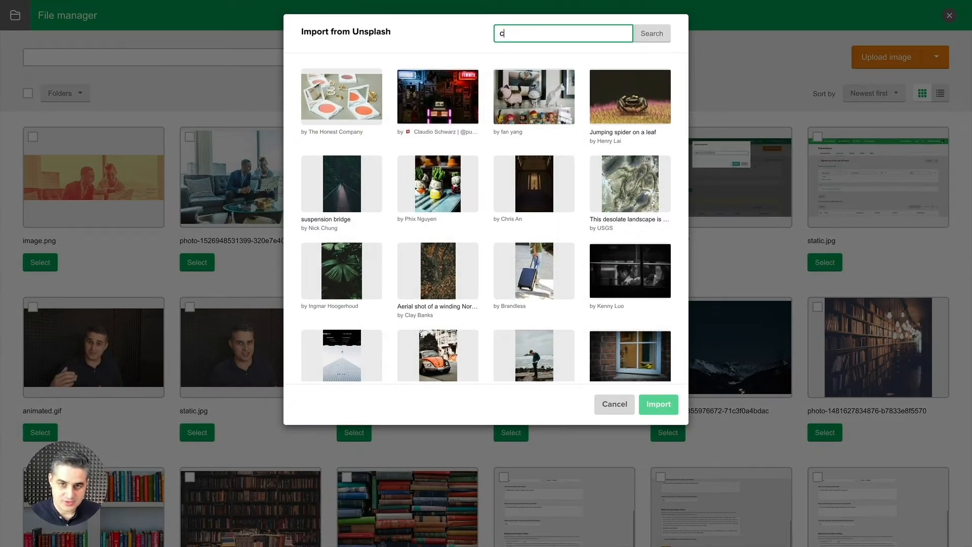
text(classic)
key(Return)
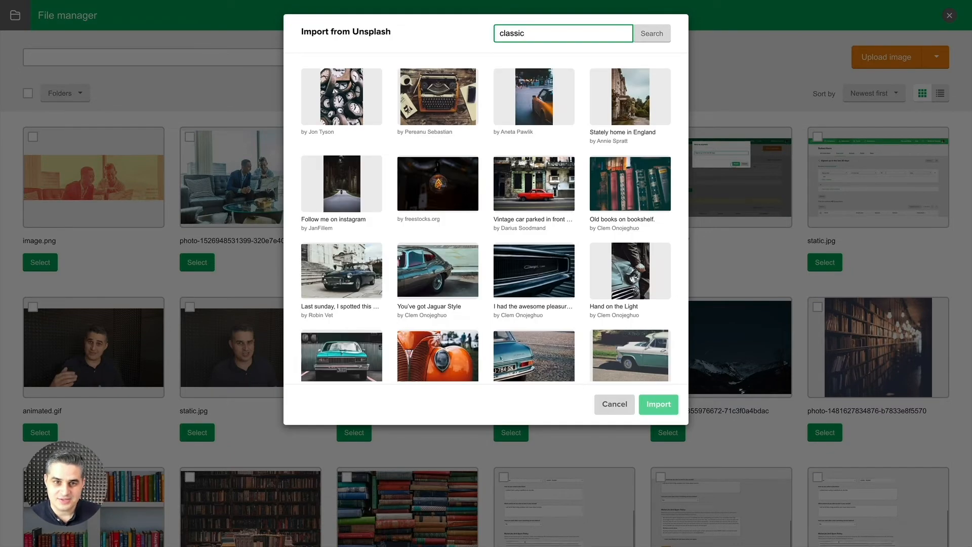
click(350, 264)
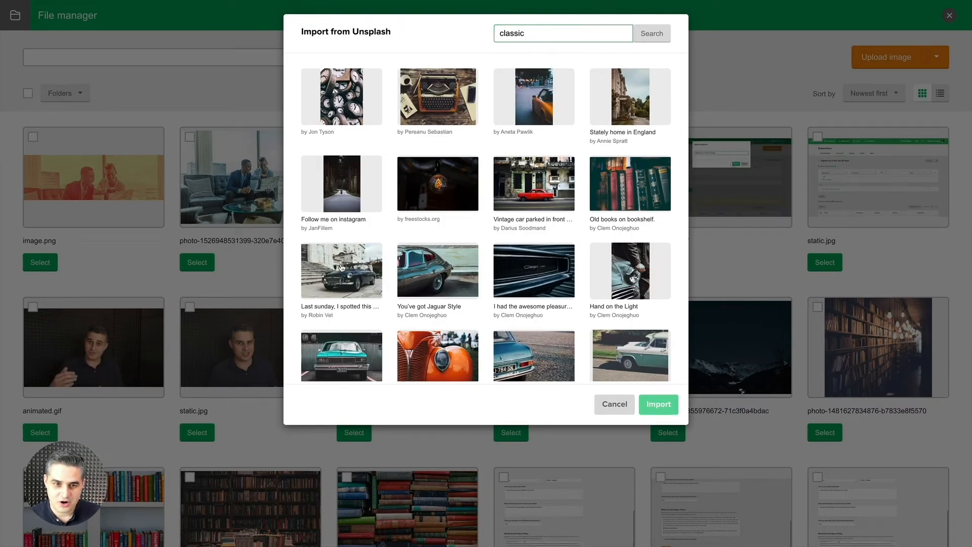
click(659, 403)
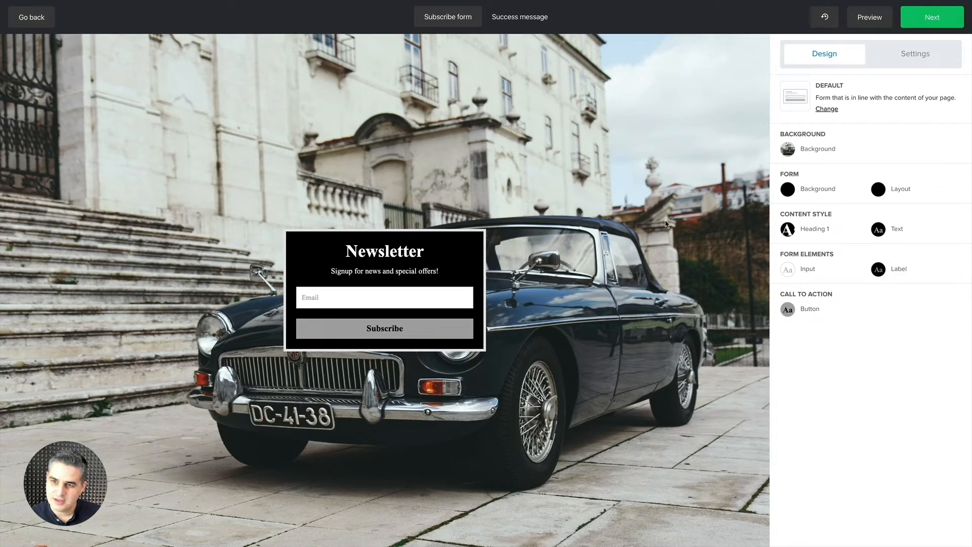
click(787, 151)
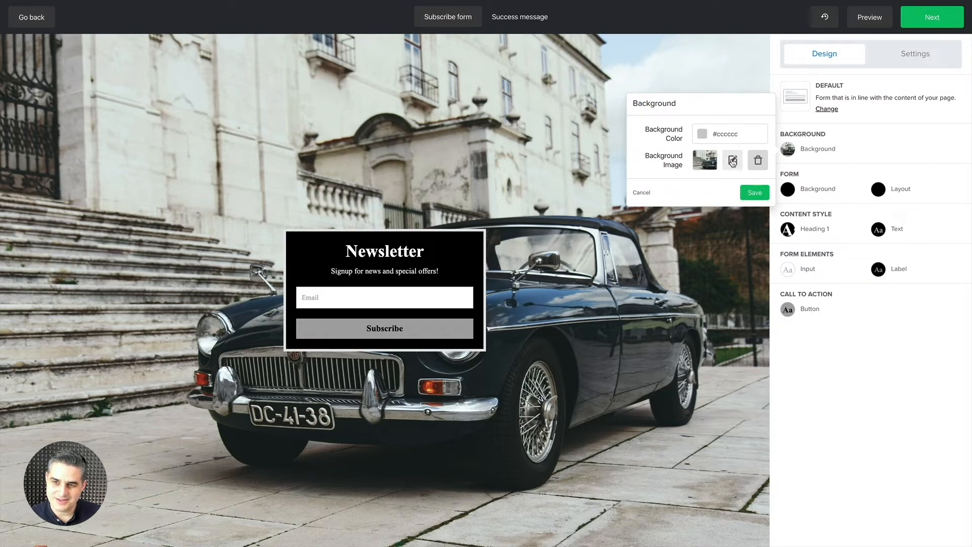
Apply the Greyed black-and-white filter to the car background photo
click(732, 161)
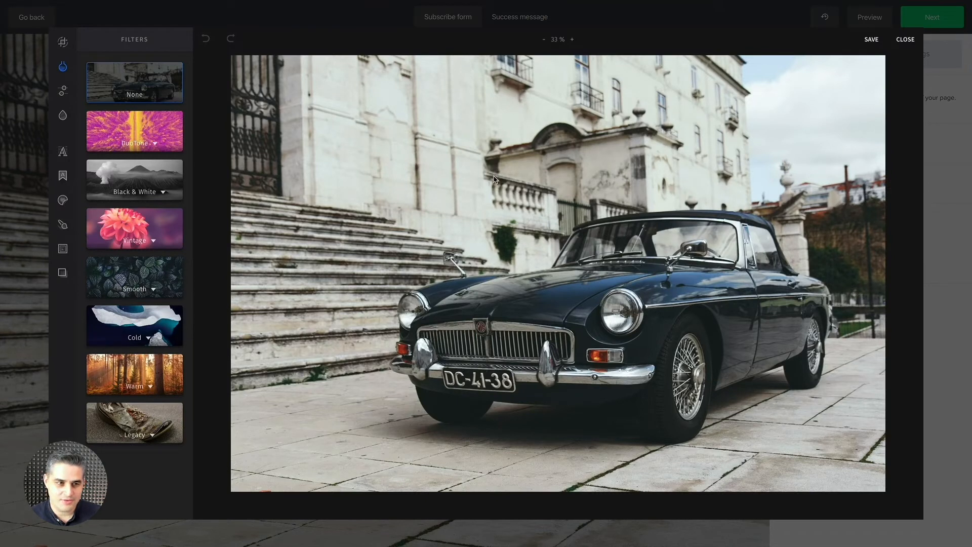
click(135, 179)
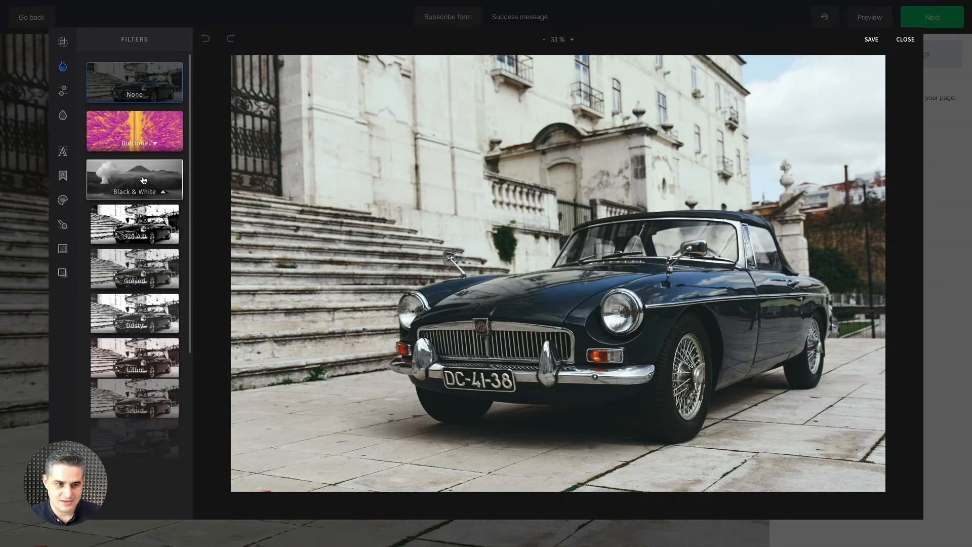
click(129, 274)
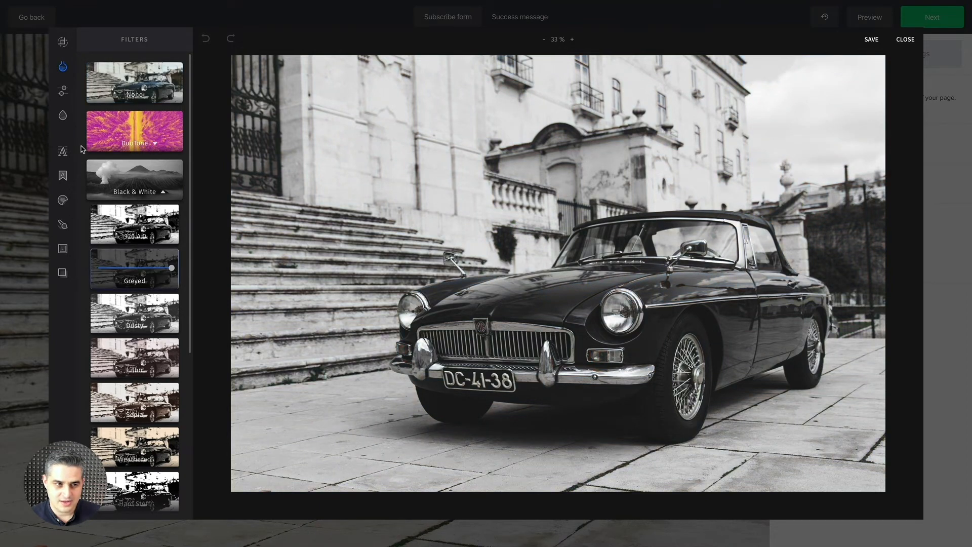
Lower the photo's exposure to -68 in Adjust and save the edit
click(63, 91)
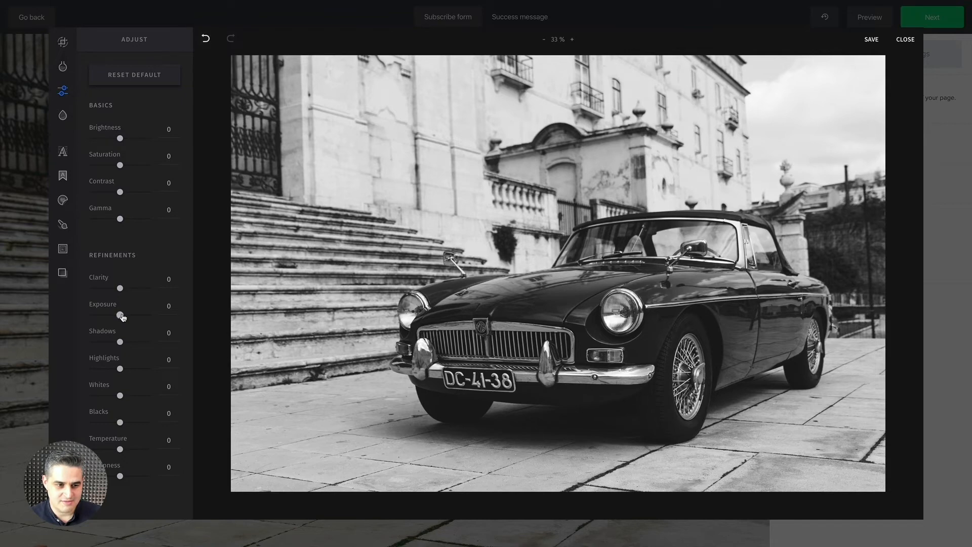
mouse_move(120, 316)
mouse_down()
mouse_move(138, 315)
mouse_move(101, 317)
mouse_up()
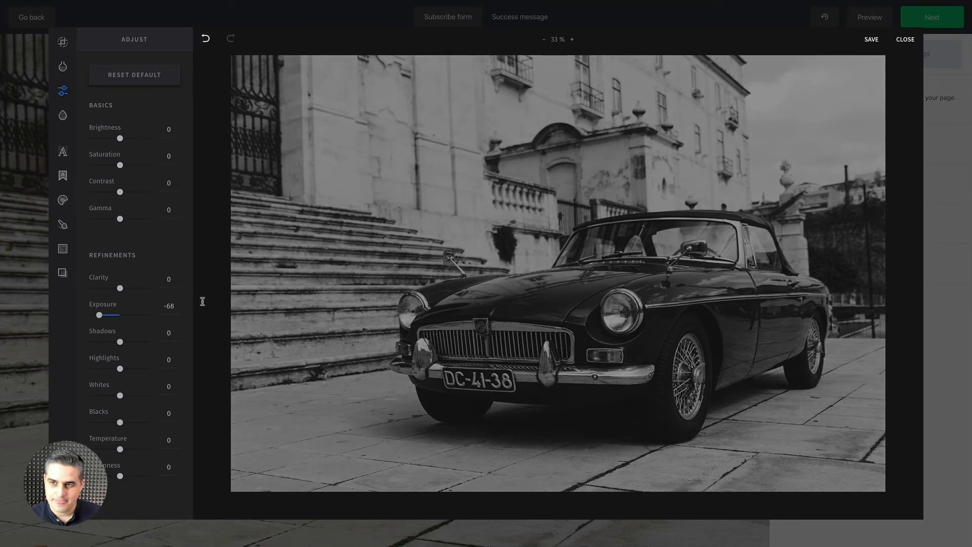
click(872, 40)
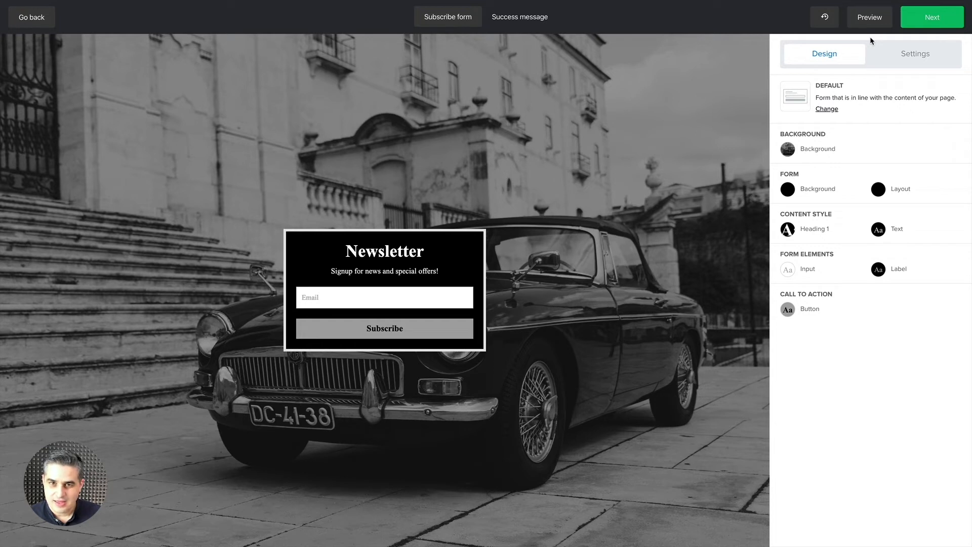
View the Success message, return to the Subscribe form with Settings shown, and tick Privacy policy
click(523, 21)
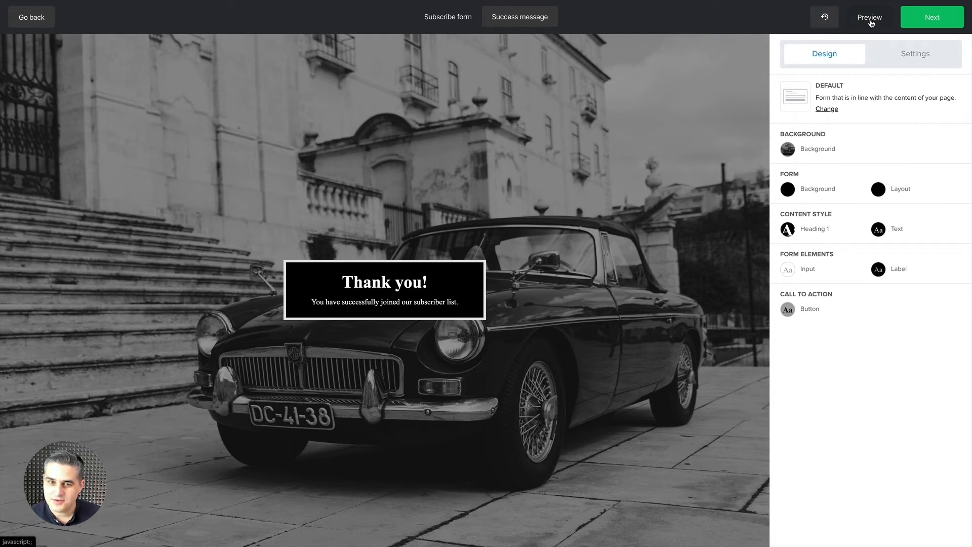
click(919, 60)
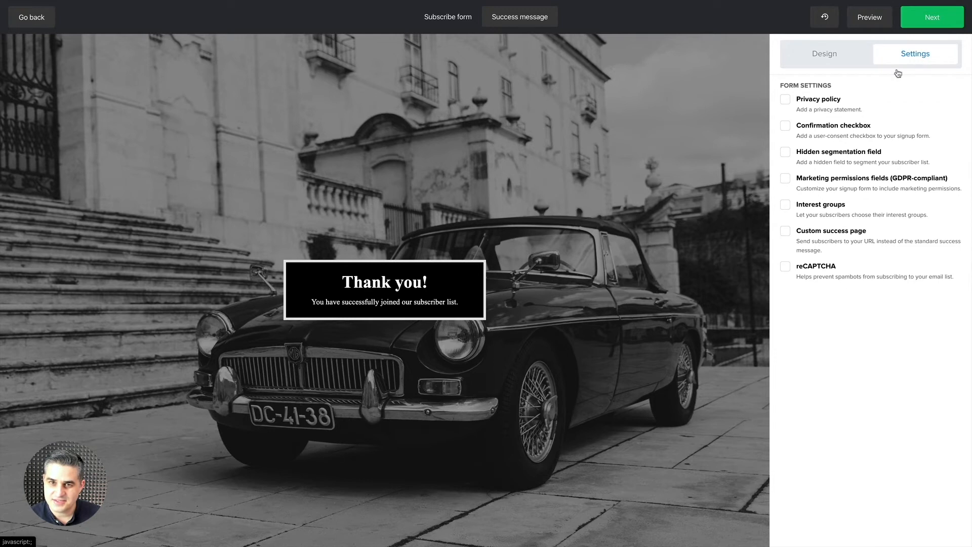
click(457, 22)
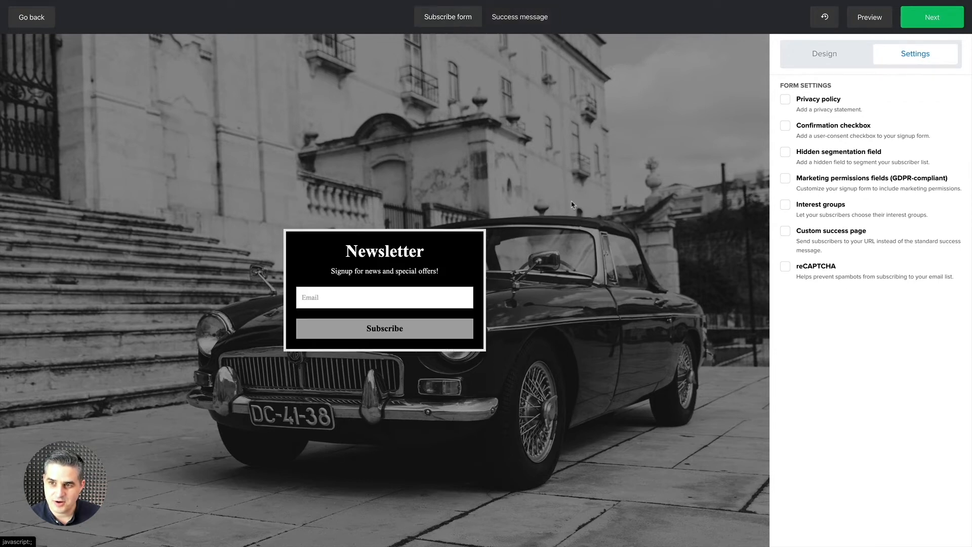
click(785, 100)
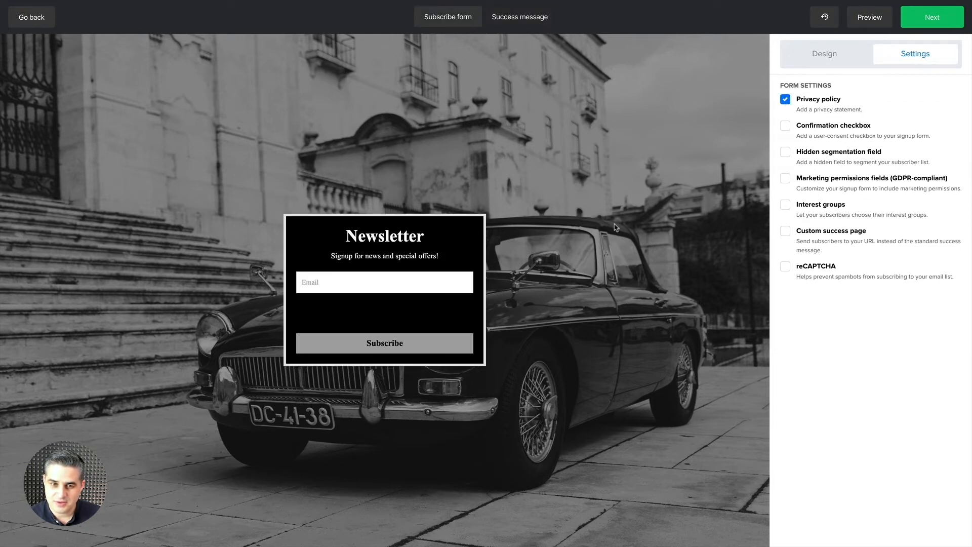
In Design, set the Confirmation/Privacy text font colour to white
click(828, 56)
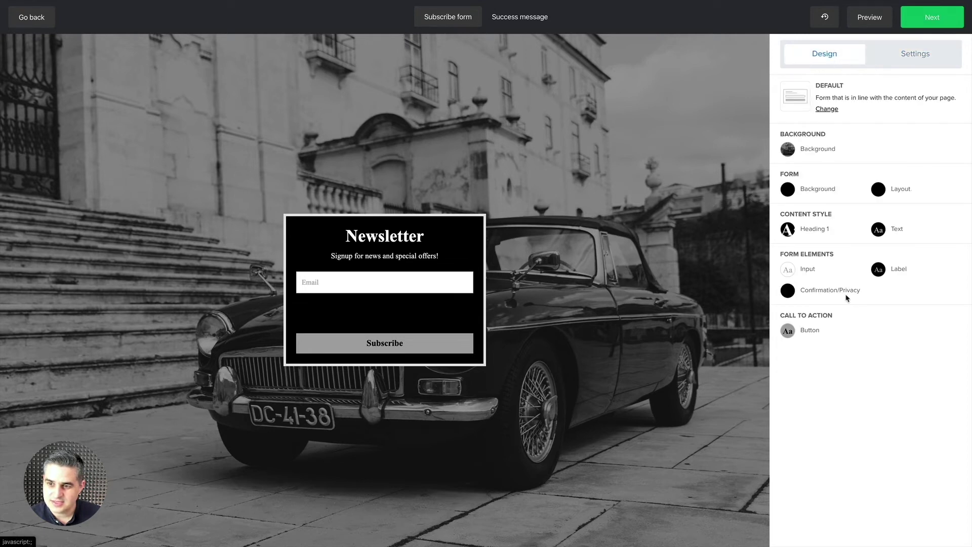
click(789, 290)
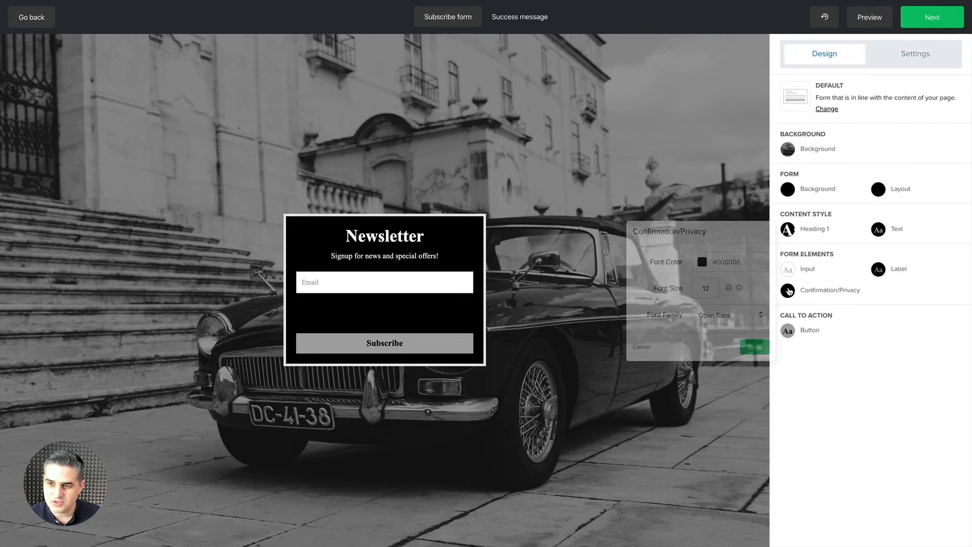
click(704, 263)
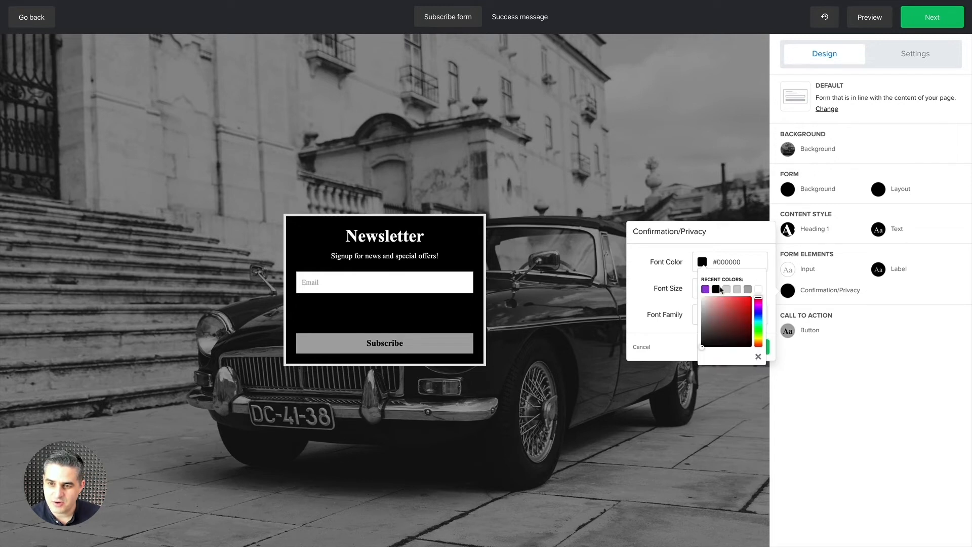
click(758, 292)
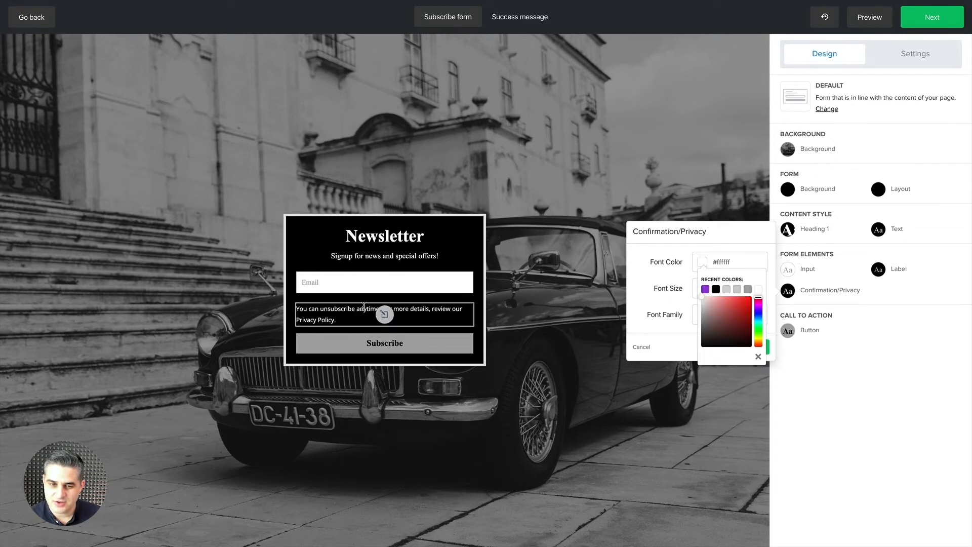
Change the privacy text colour back to black #000000 and save the styling
click(685, 313)
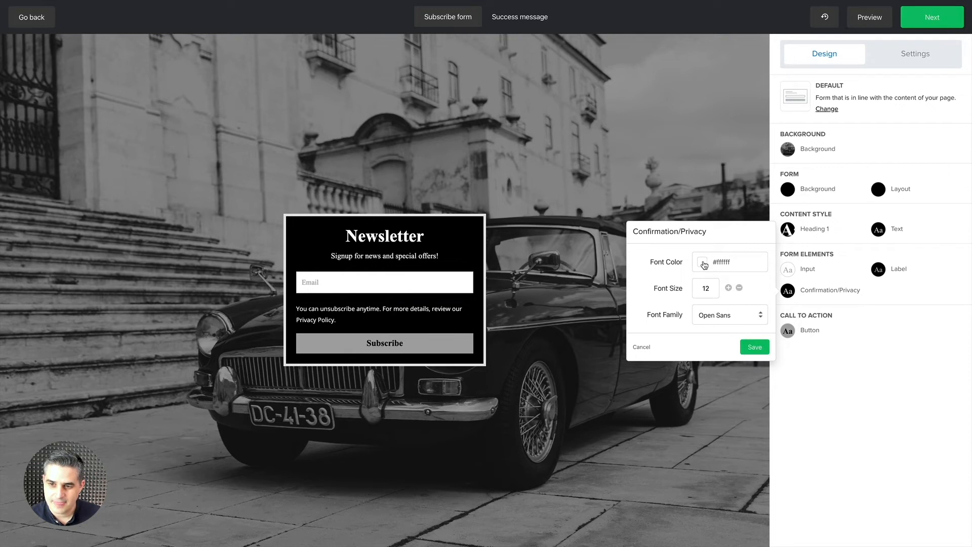
click(704, 264)
click(715, 290)
click(675, 303)
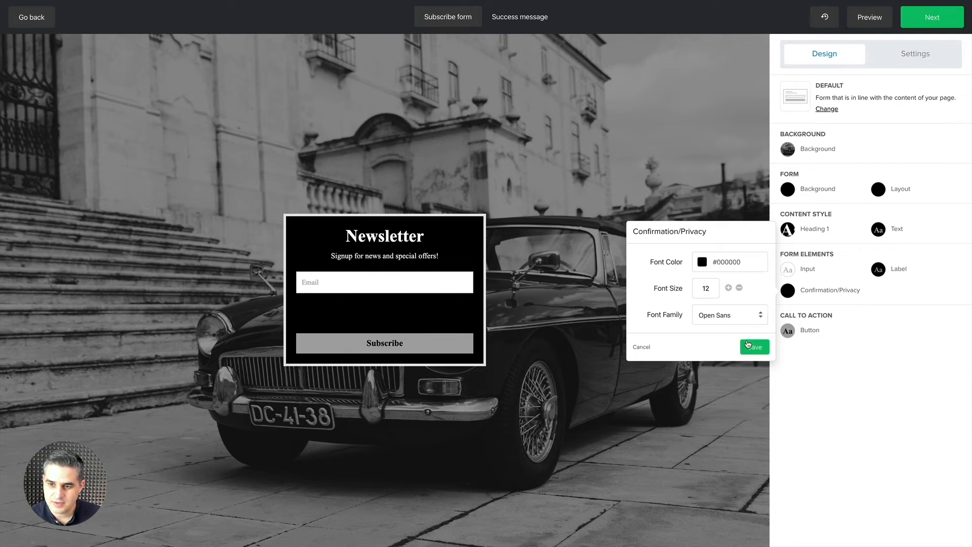
click(749, 347)
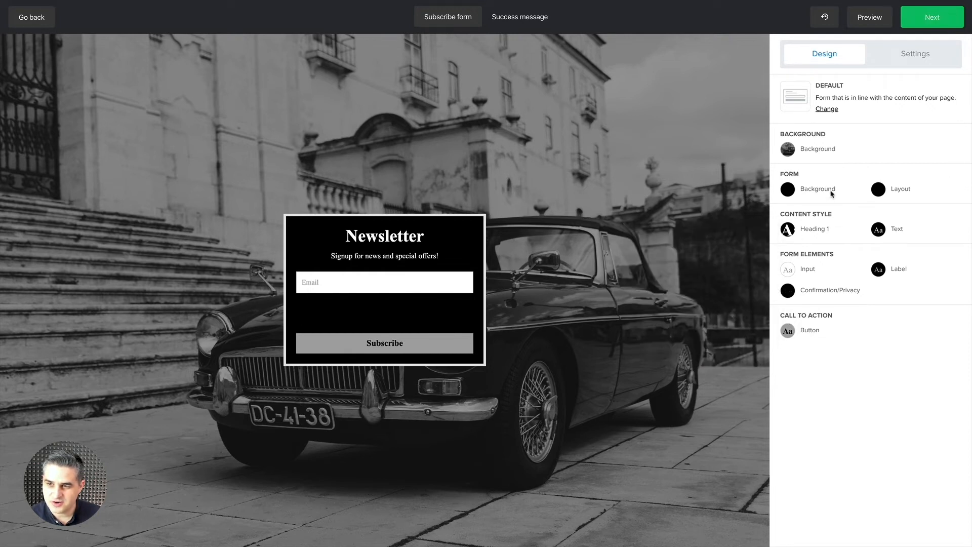
click(878, 190)
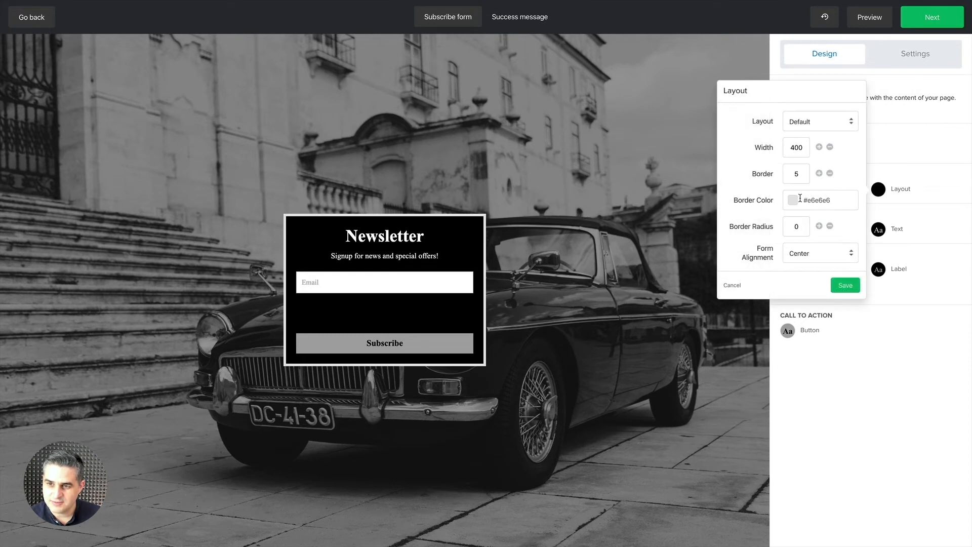
Set the form box background to grey #757575, then return to the Settings options
click(881, 163)
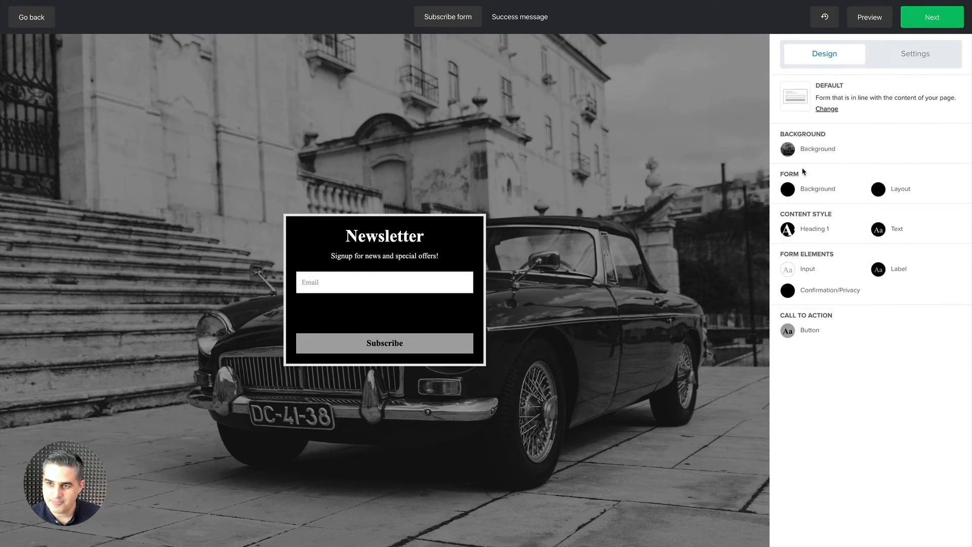
click(789, 191)
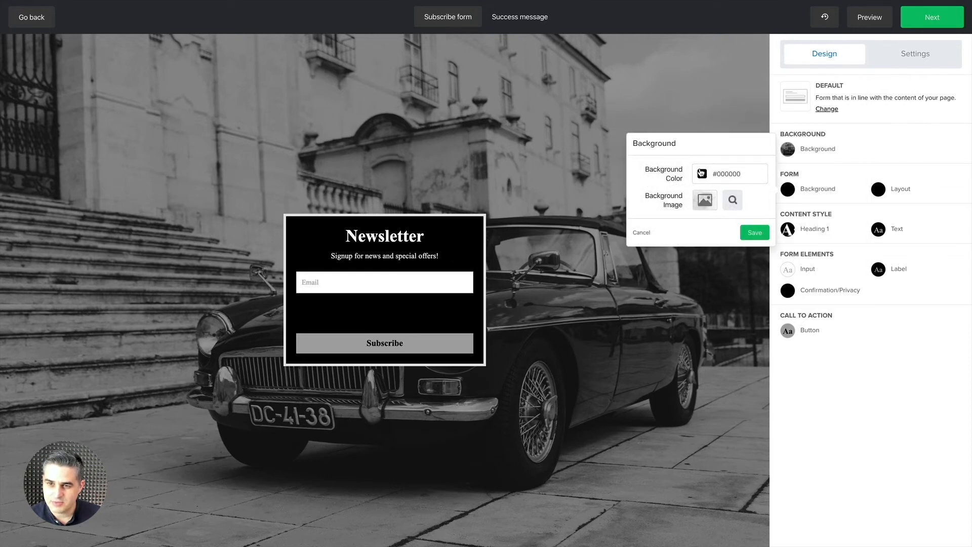
click(702, 173)
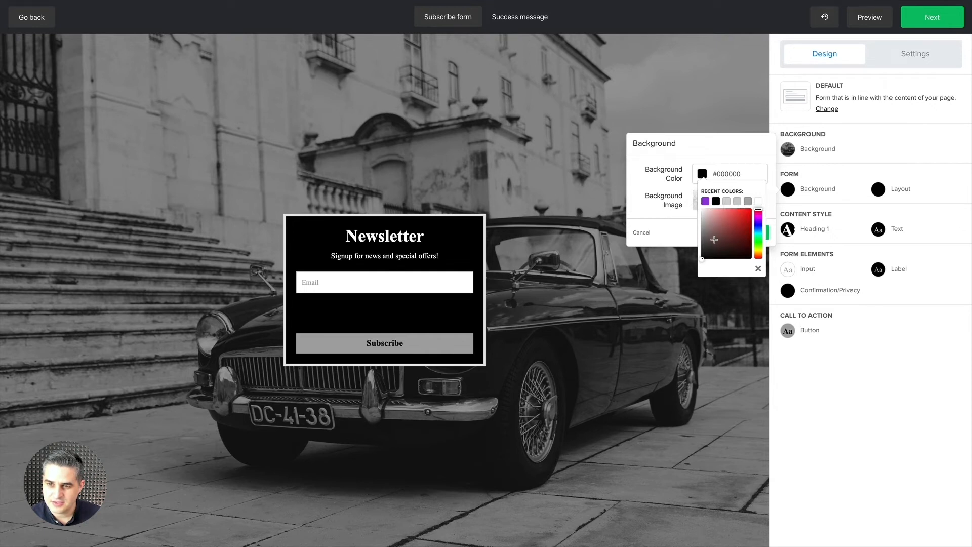
drag(707, 237, 700, 236)
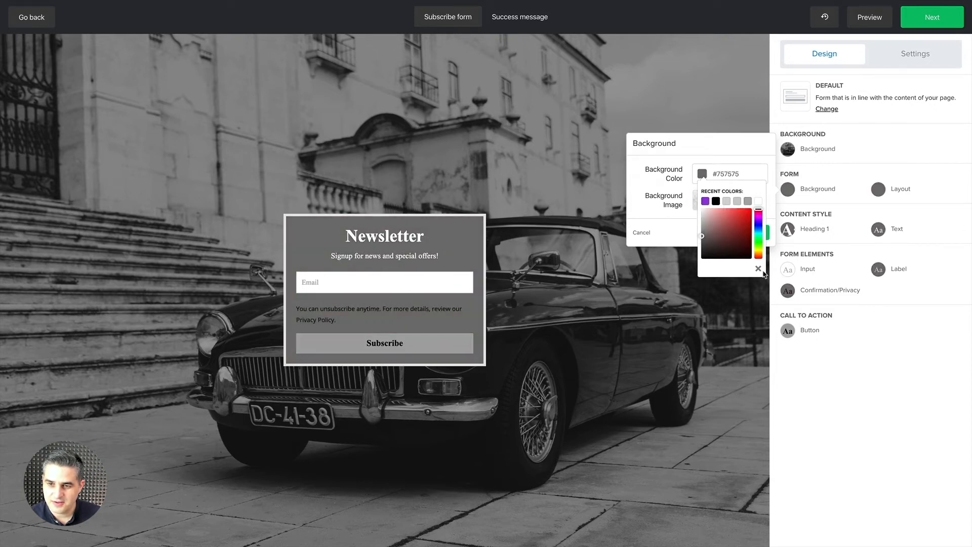
click(758, 268)
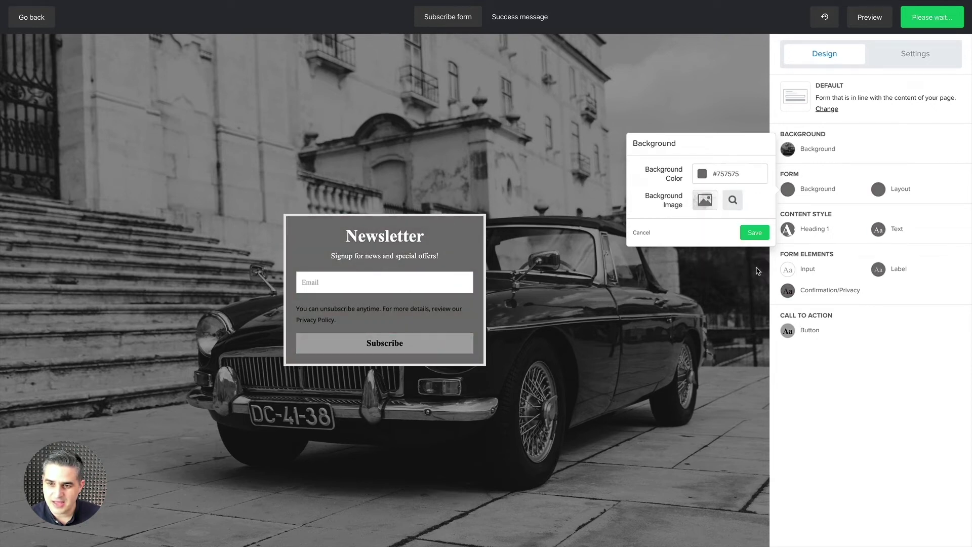
click(648, 234)
click(916, 56)
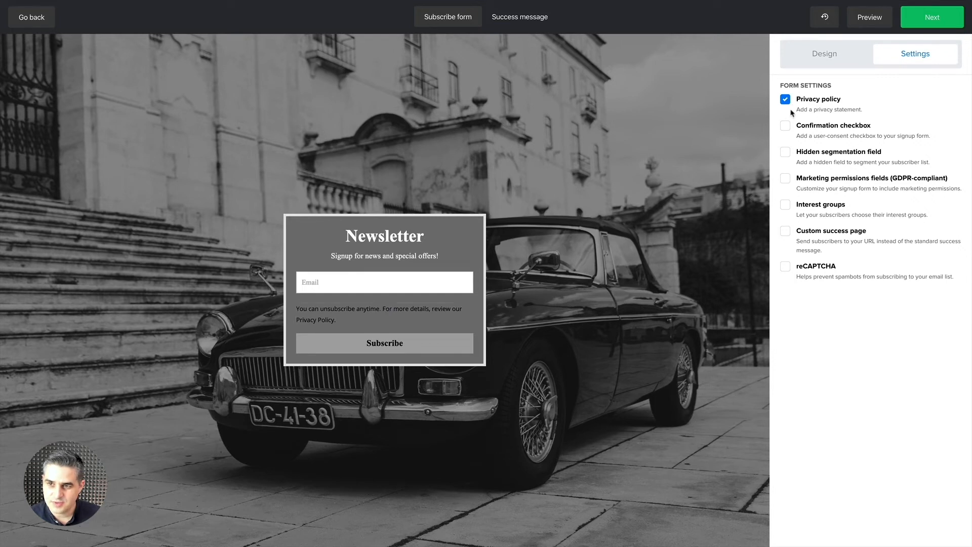
Enable the confirmation checkbox and a hidden segmentation field using the Subscribed custom field
click(786, 127)
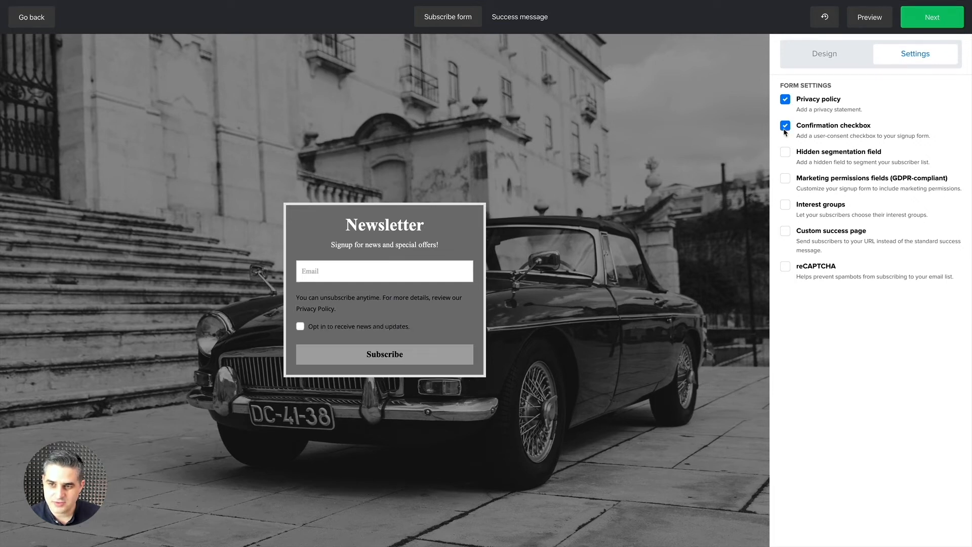
click(785, 154)
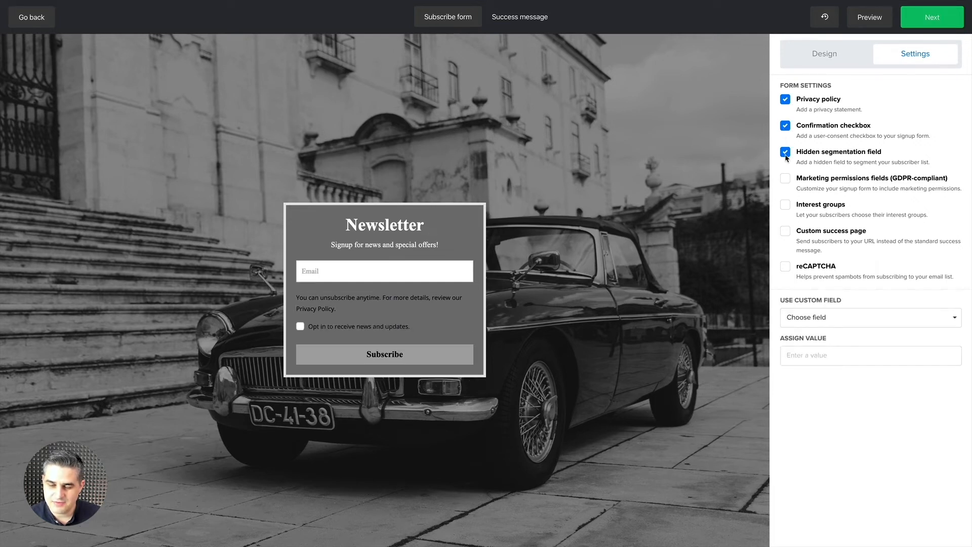
click(836, 318)
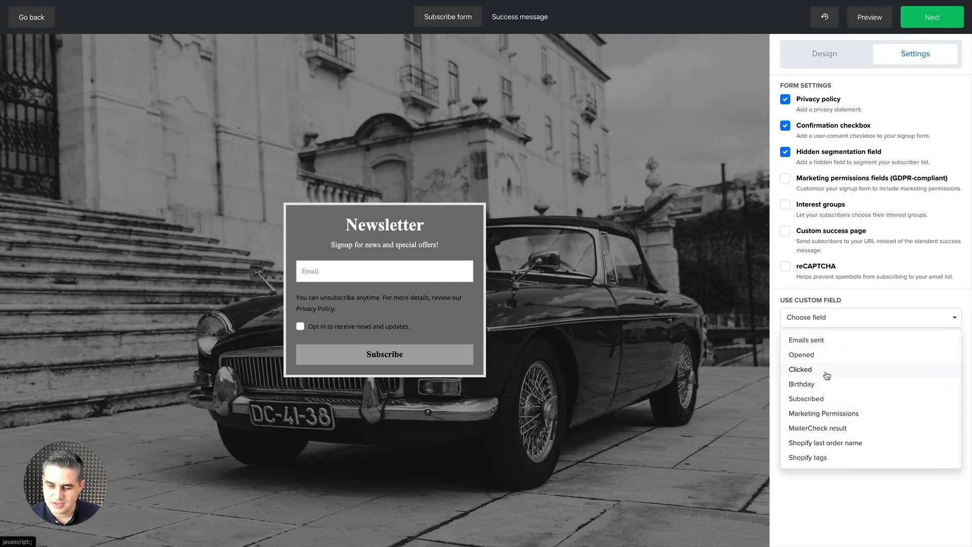
click(818, 399)
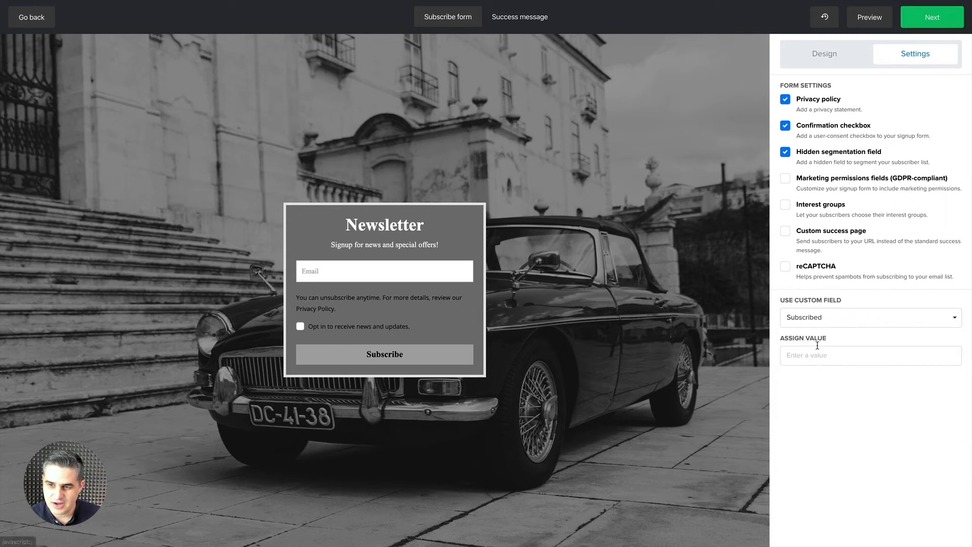
click(806, 357)
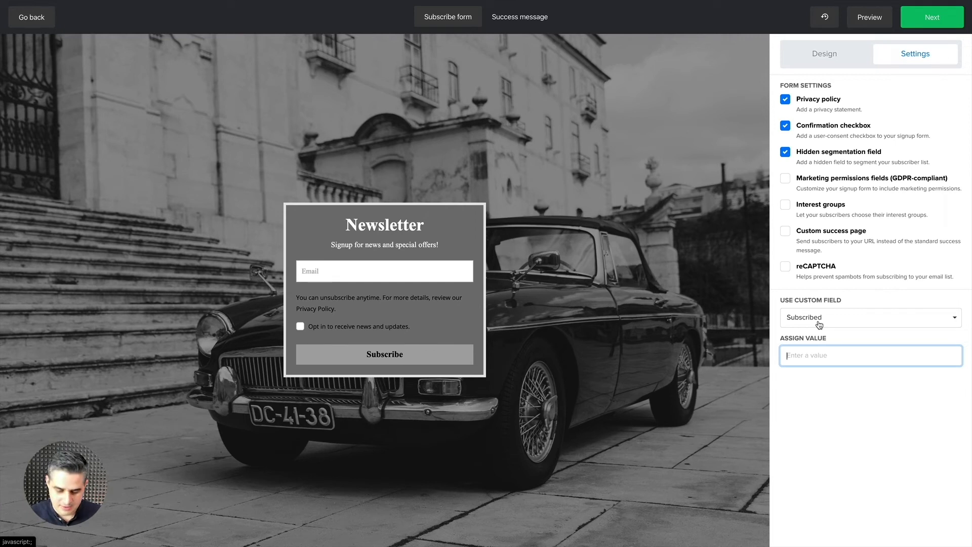
text(Yes)
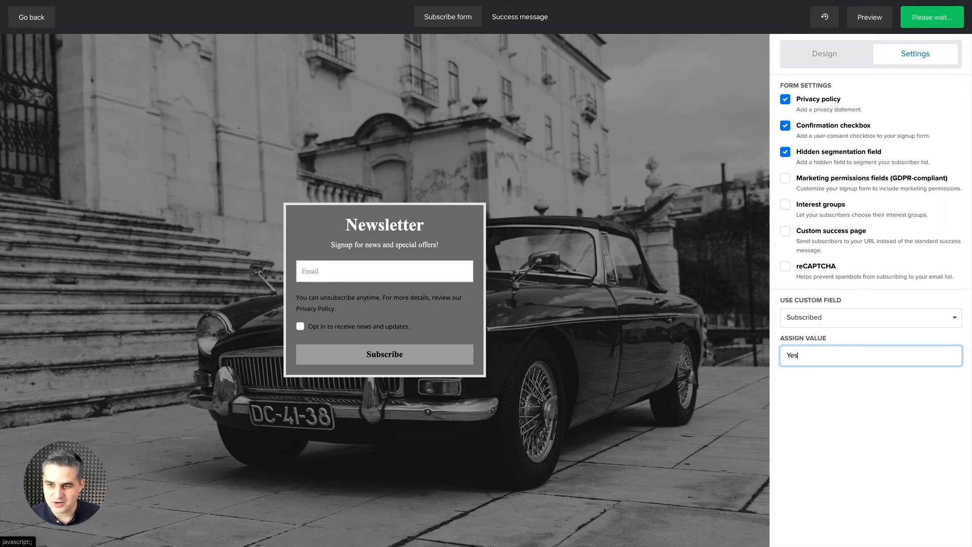
Clear the assigned value 'Yes' and enable GDPR marketing permissions fields
key(ctrl+a)
key(BackSpace)
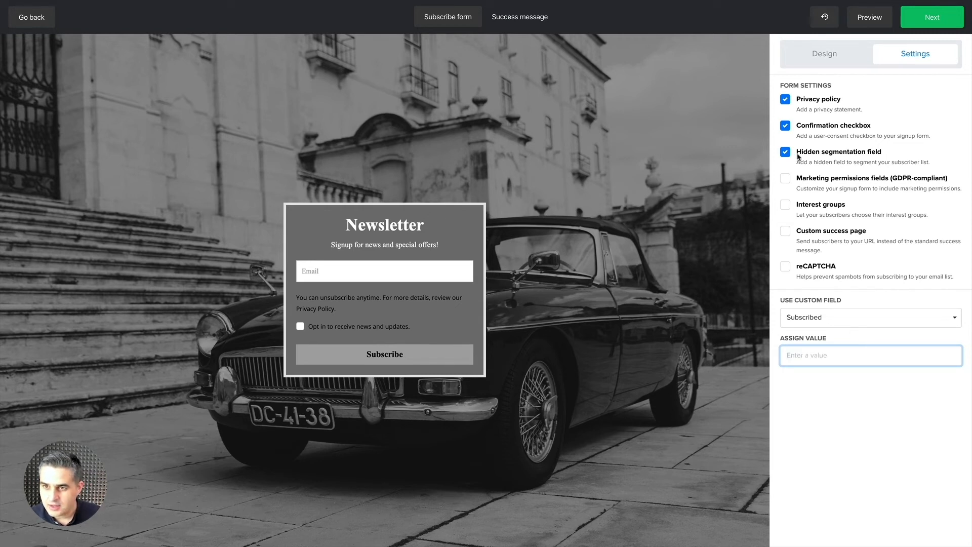
click(785, 178)
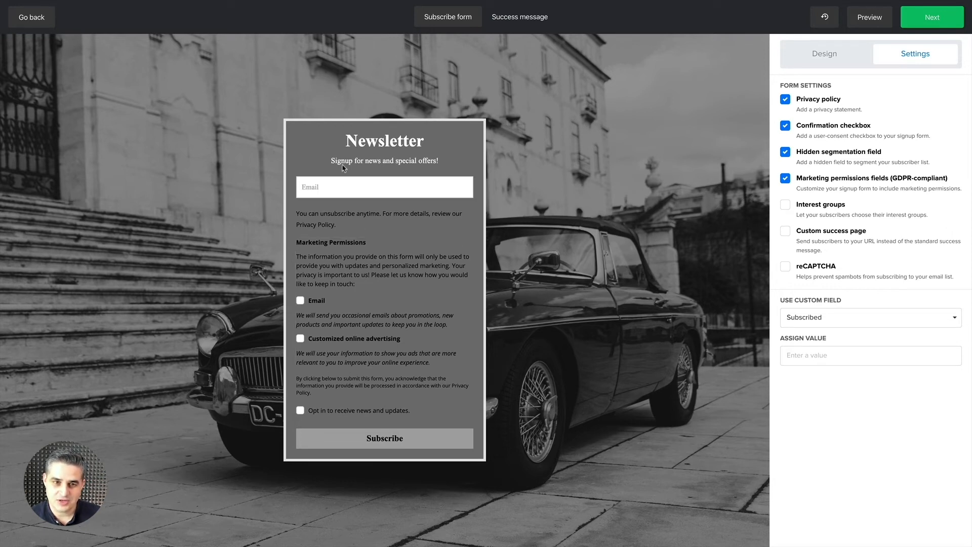
mouse_move(385, 219)
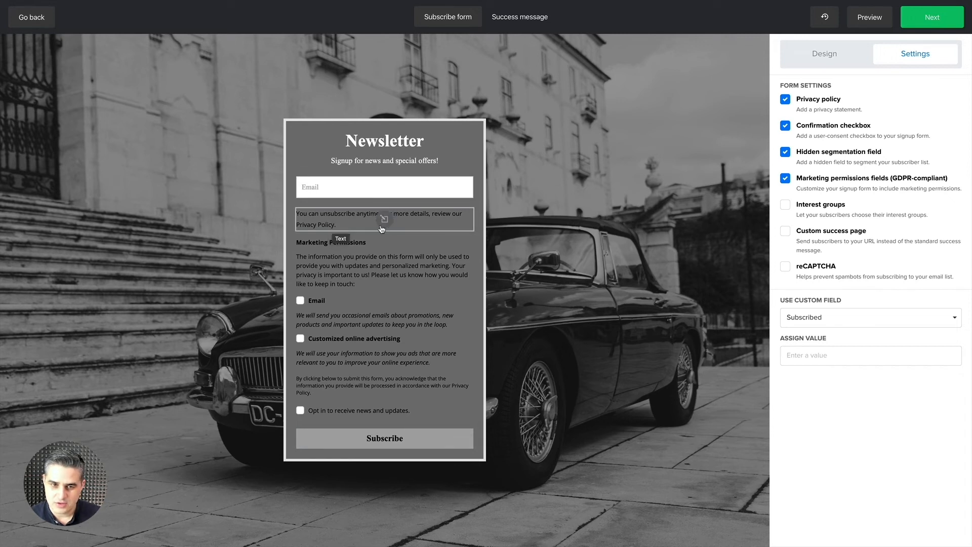
click(383, 221)
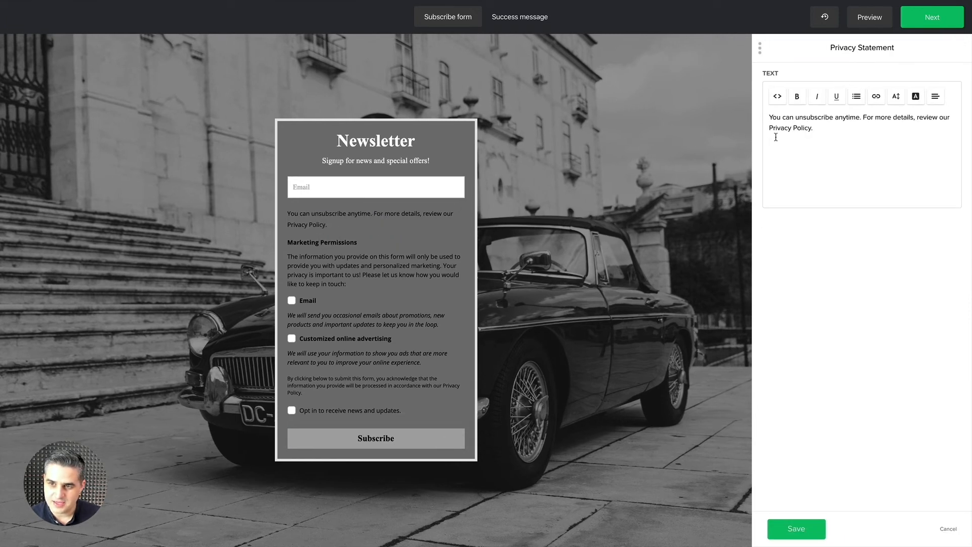
drag(770, 127, 814, 127)
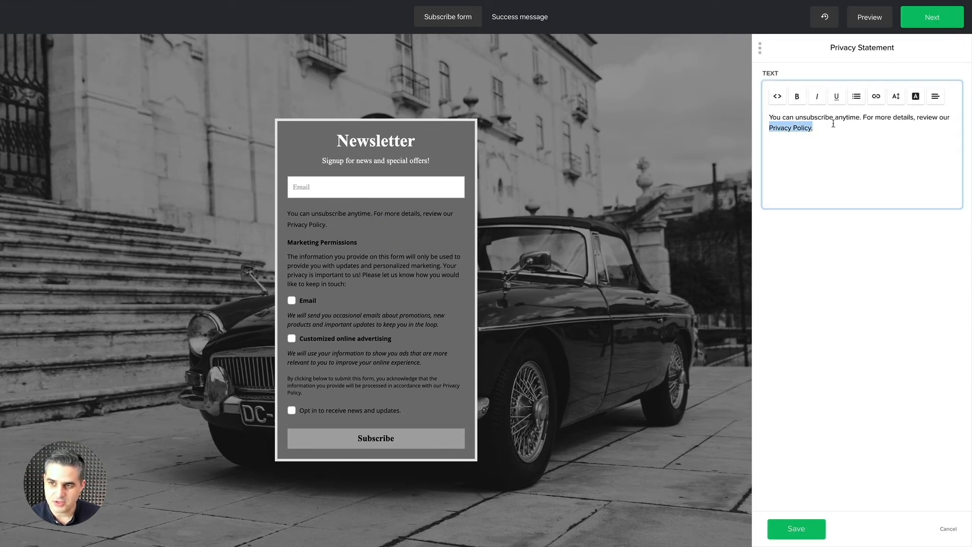
click(877, 96)
click(877, 97)
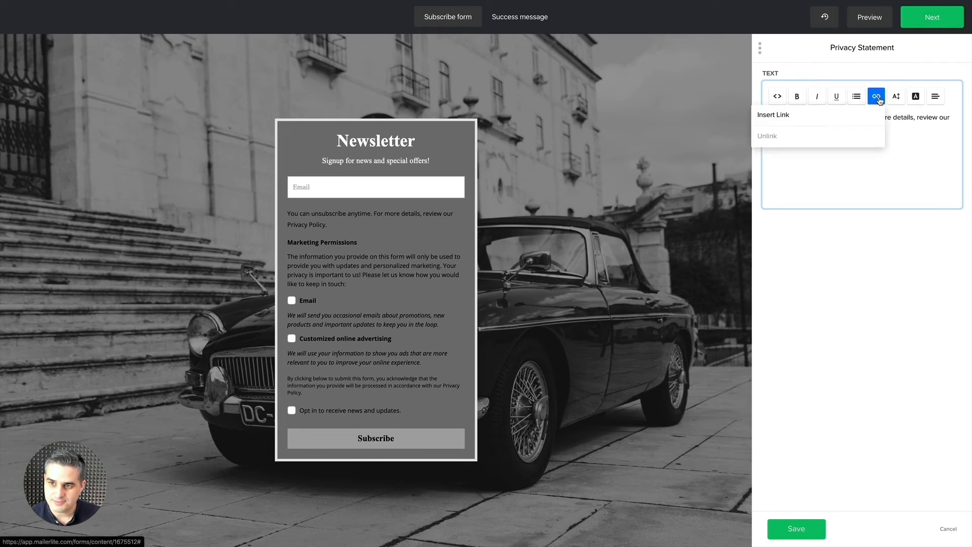
click(790, 115)
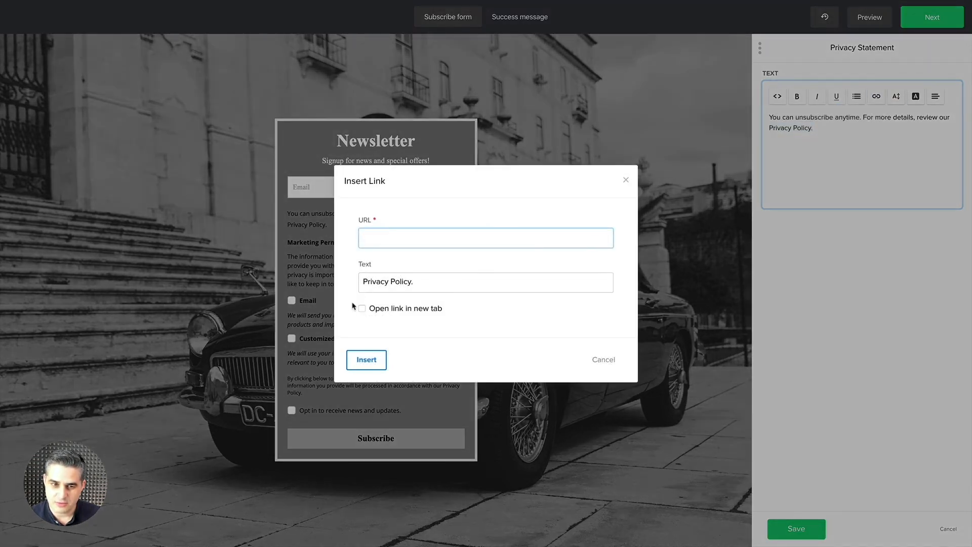
click(394, 242)
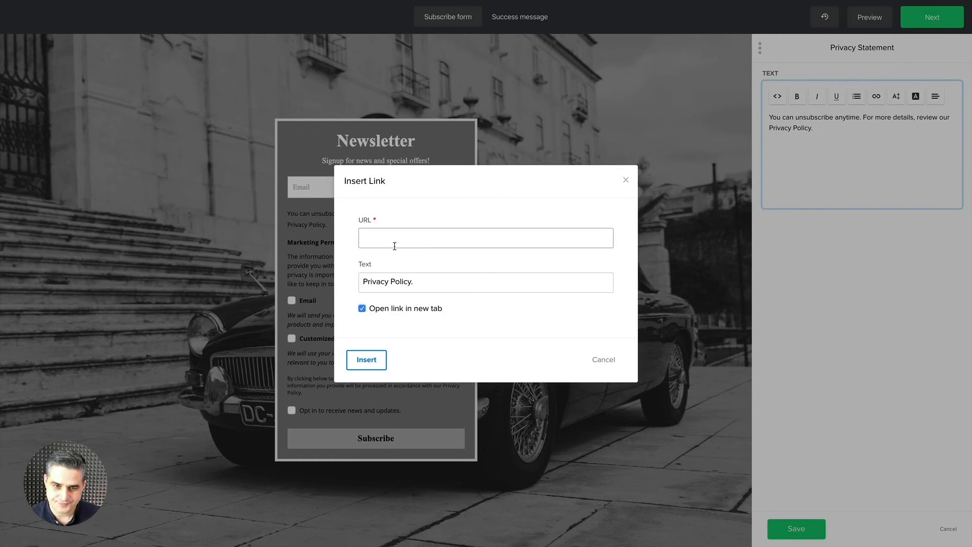
click(603, 359)
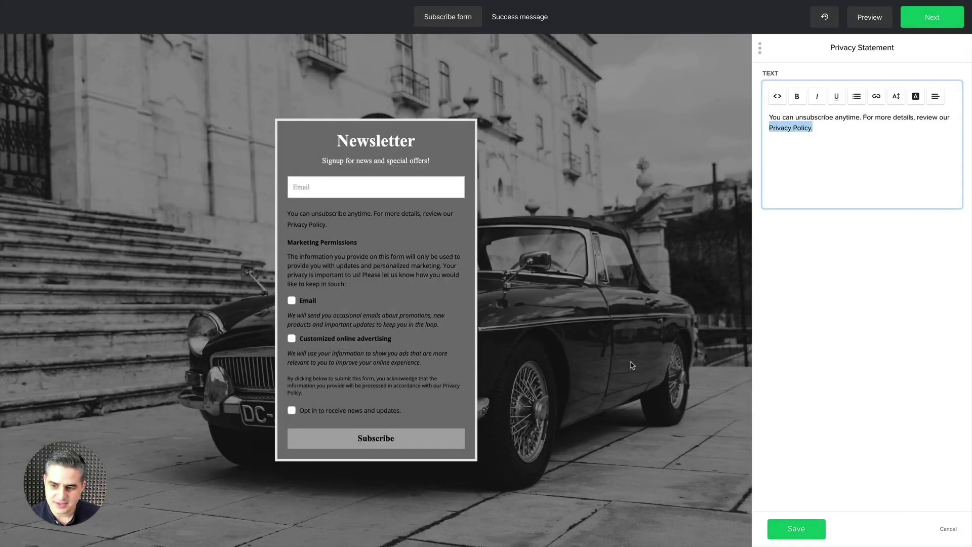
click(949, 529)
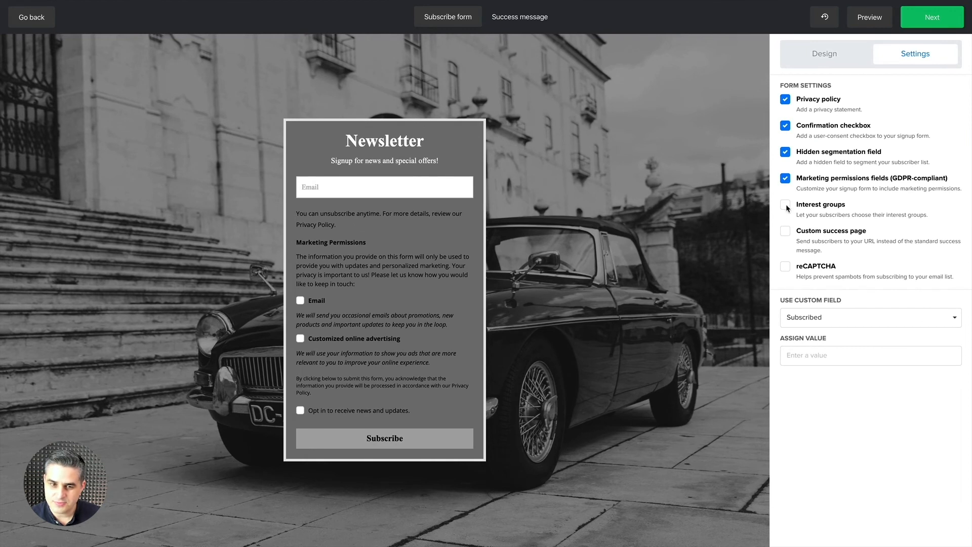
Enable Interest groups and untick marketing permissions, confirmation checkbox, privacy policy and hidden field
click(784, 204)
drag(790, 177, 787, 85)
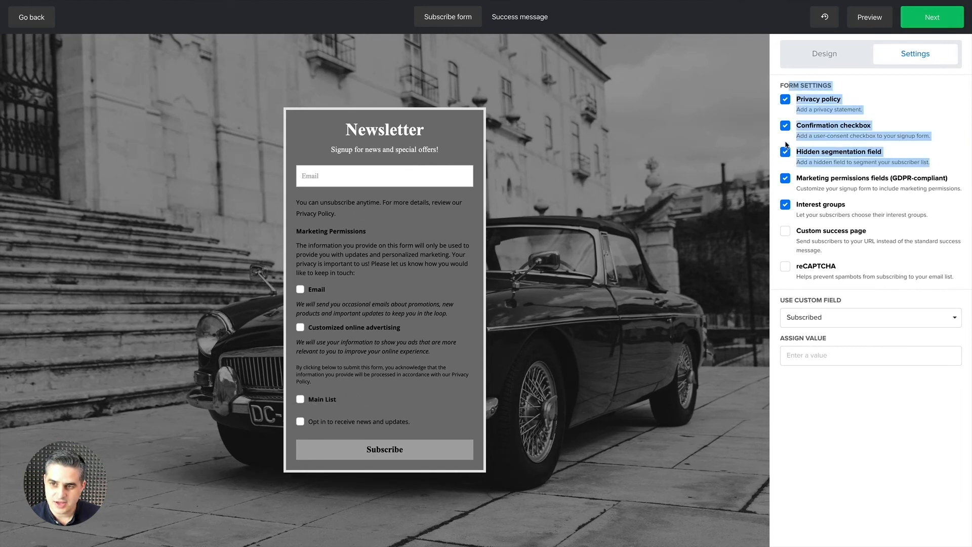
click(785, 178)
click(785, 125)
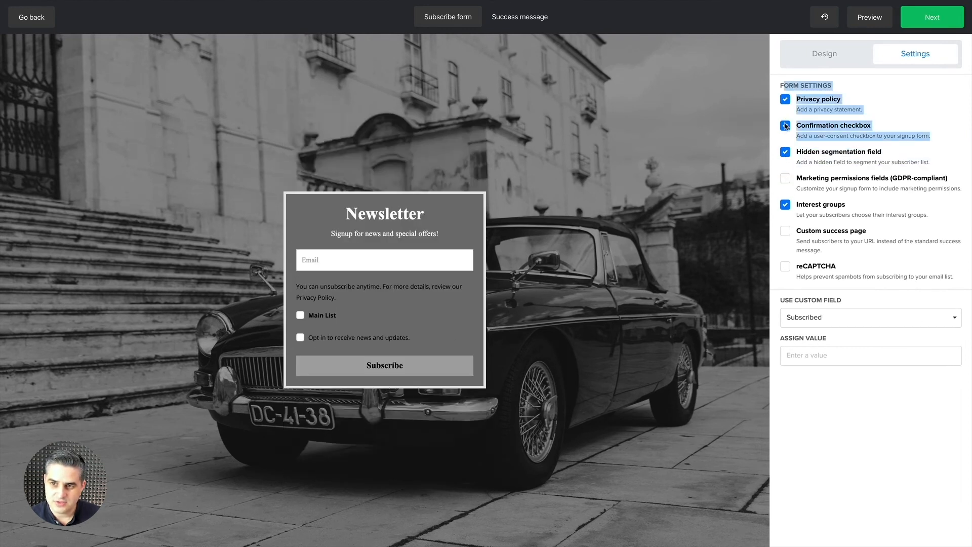
click(785, 99)
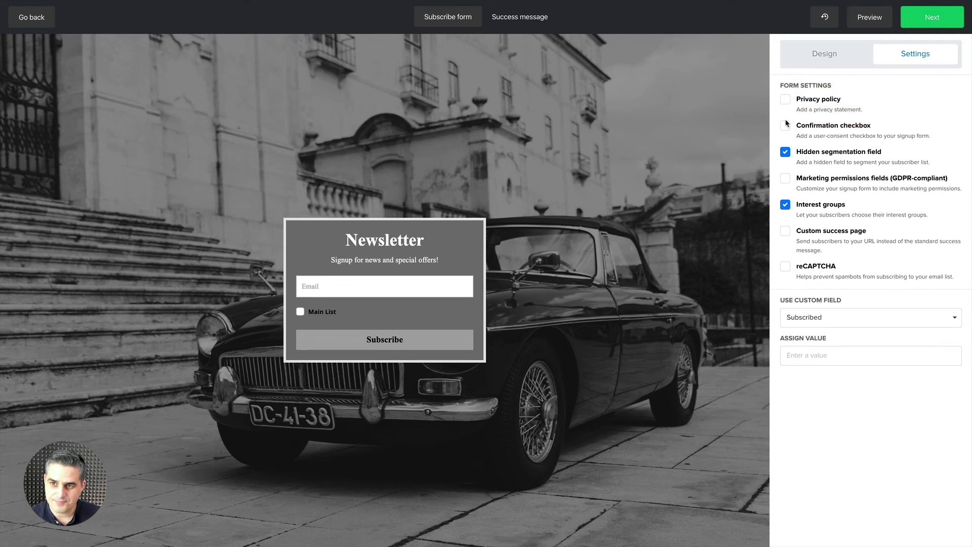
click(786, 152)
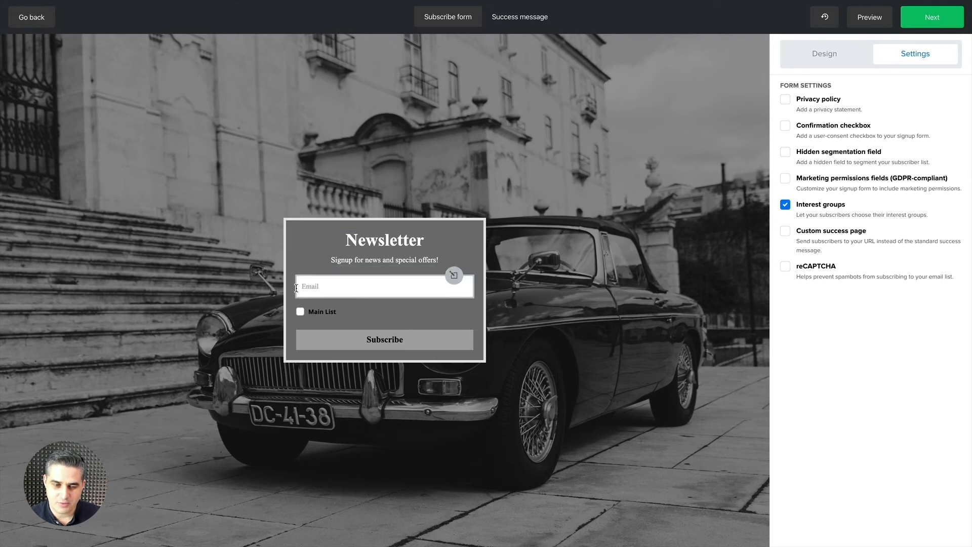
mouse_move(385, 313)
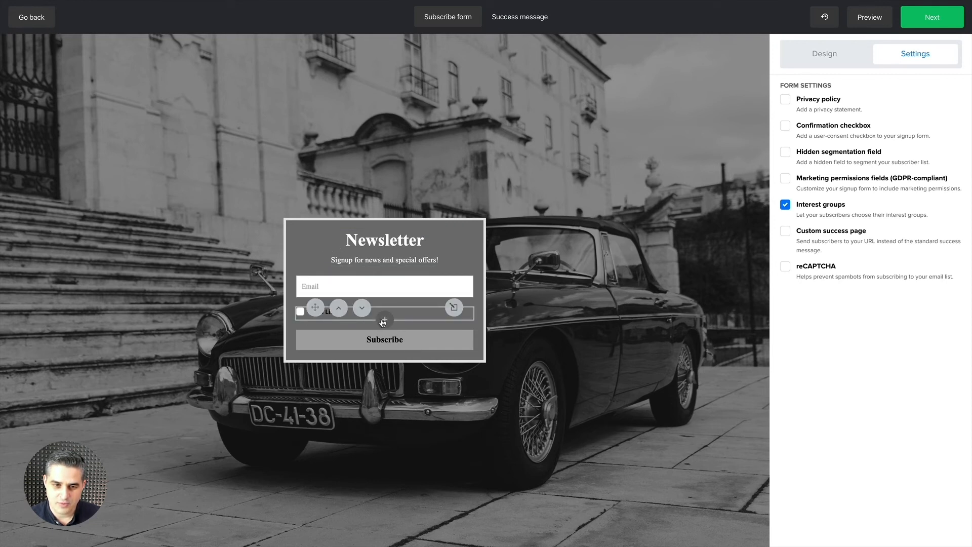
Add Book Club and Monthly Newsletter as interest group options alongside Main List
click(384, 320)
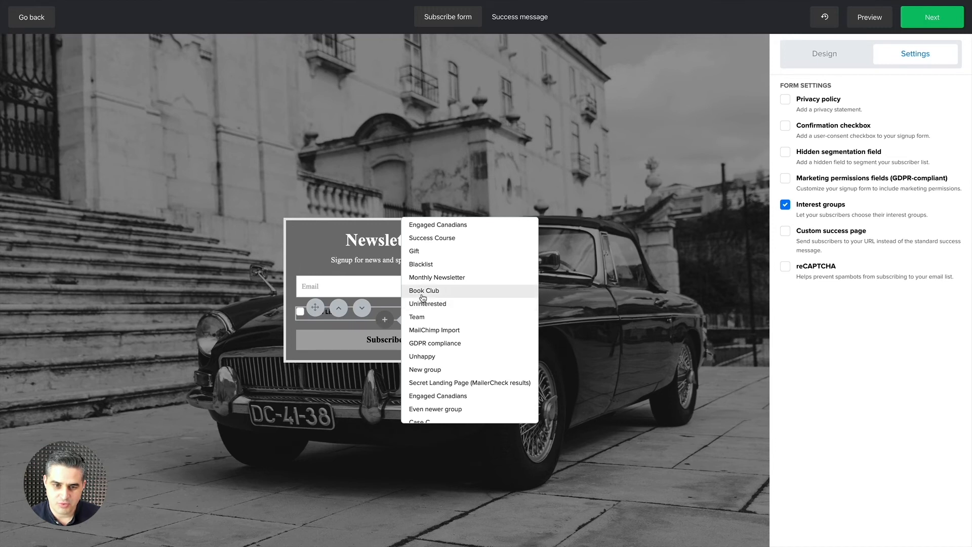
click(426, 290)
click(387, 320)
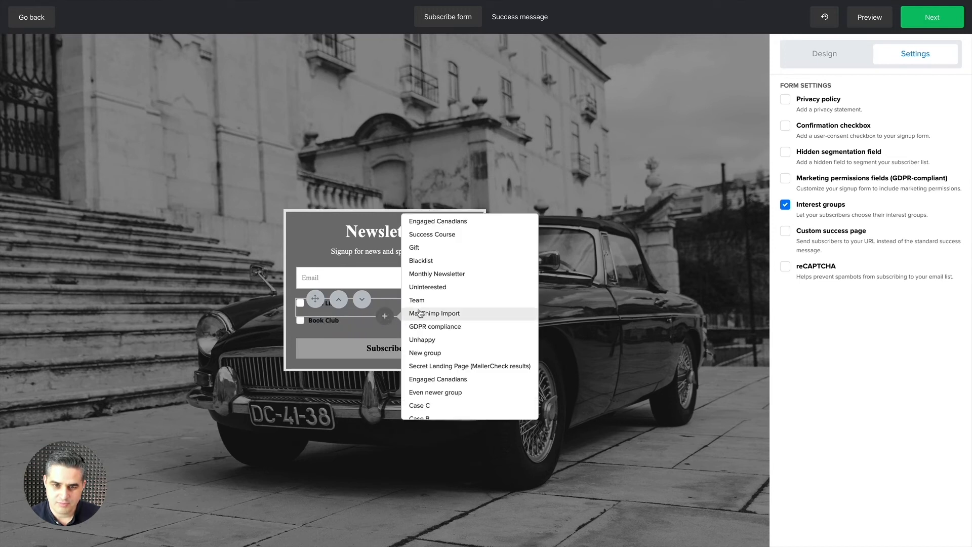
click(437, 273)
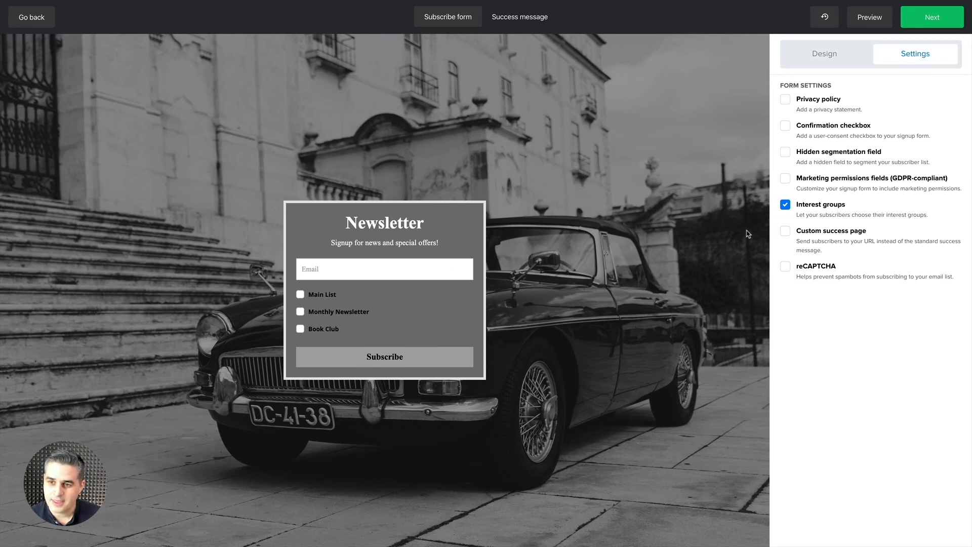
Untick Interest groups, tick Custom success page, and check the success message preview
click(786, 205)
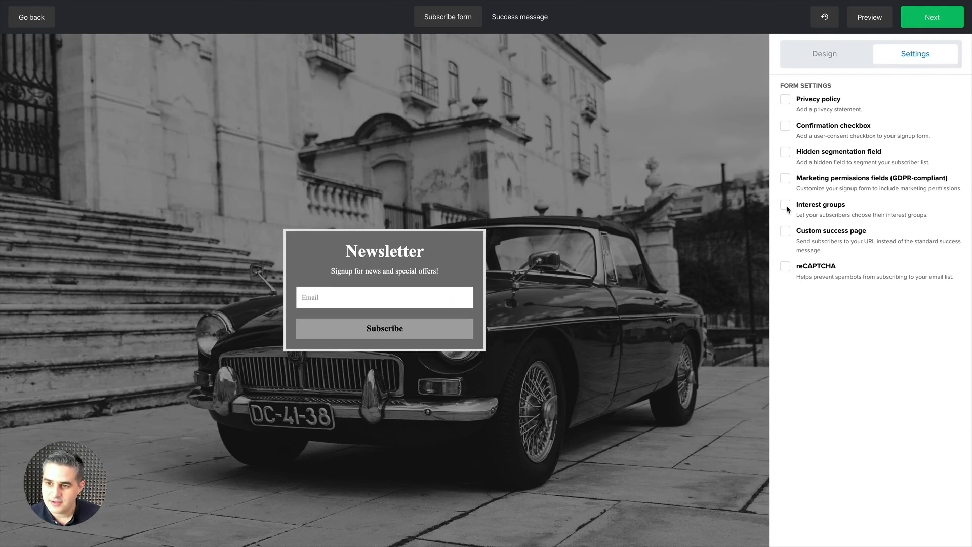
click(785, 231)
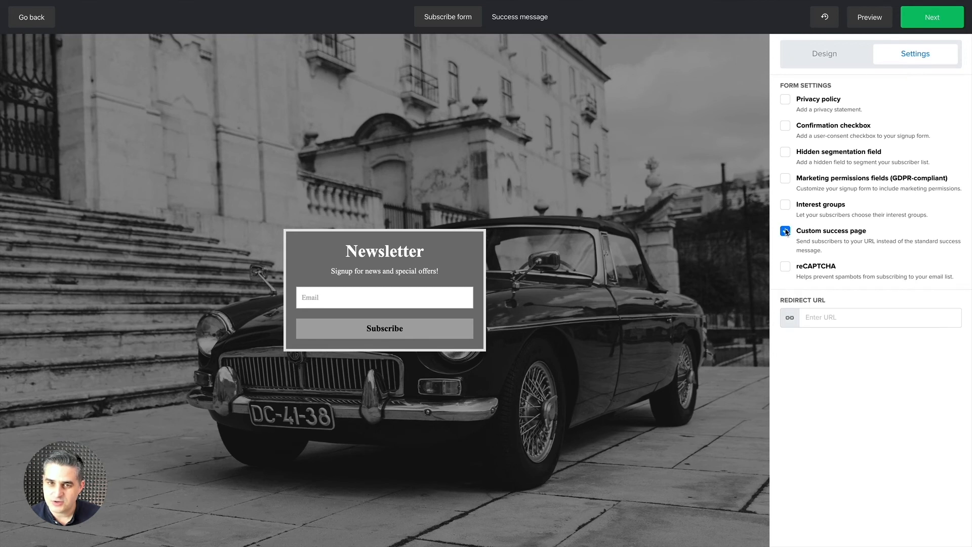
click(545, 20)
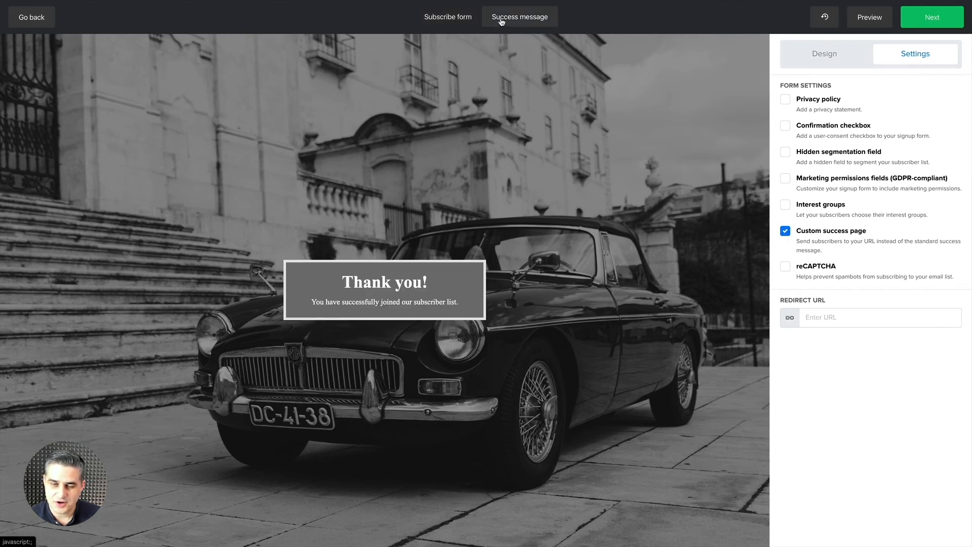
click(461, 20)
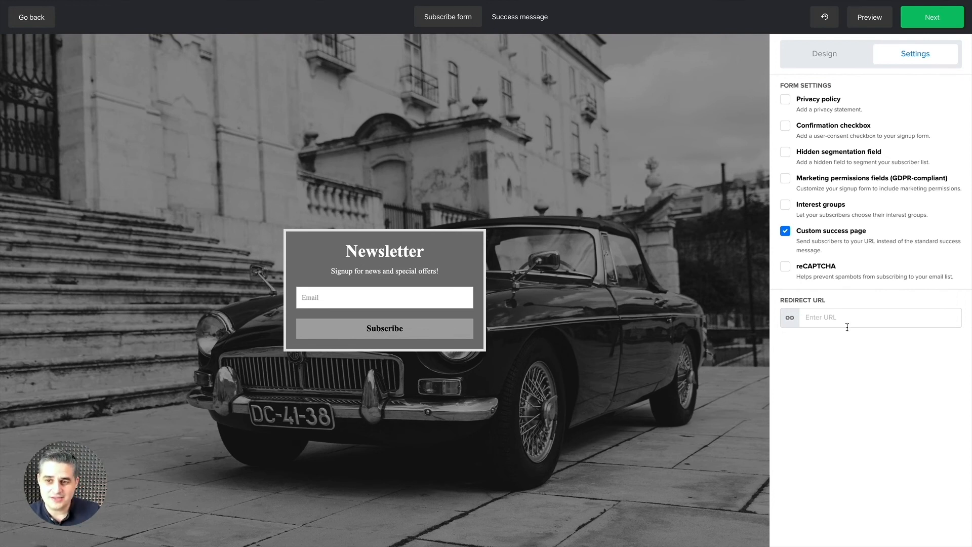
Tick reCAPTCHA, untick Custom success page, then untick reCAPTCHA again
click(787, 266)
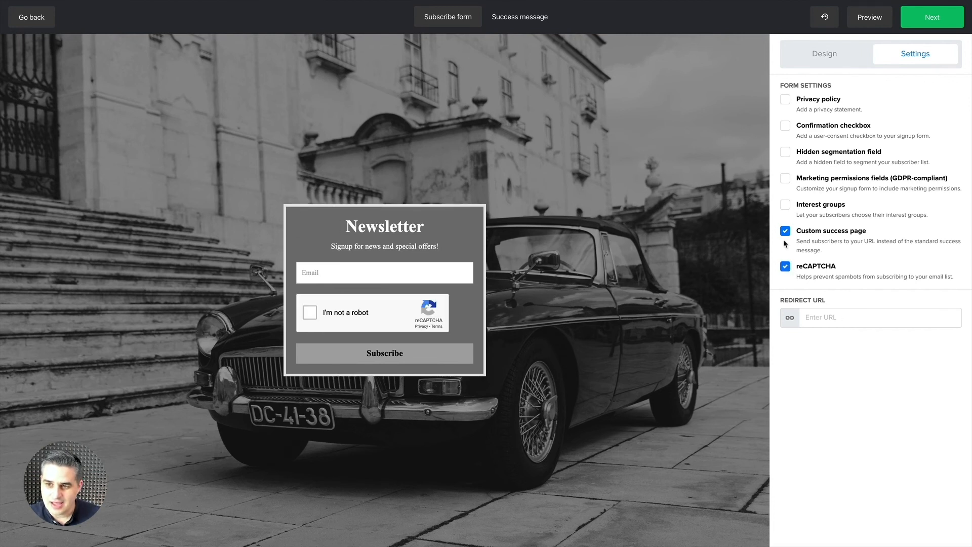
click(786, 231)
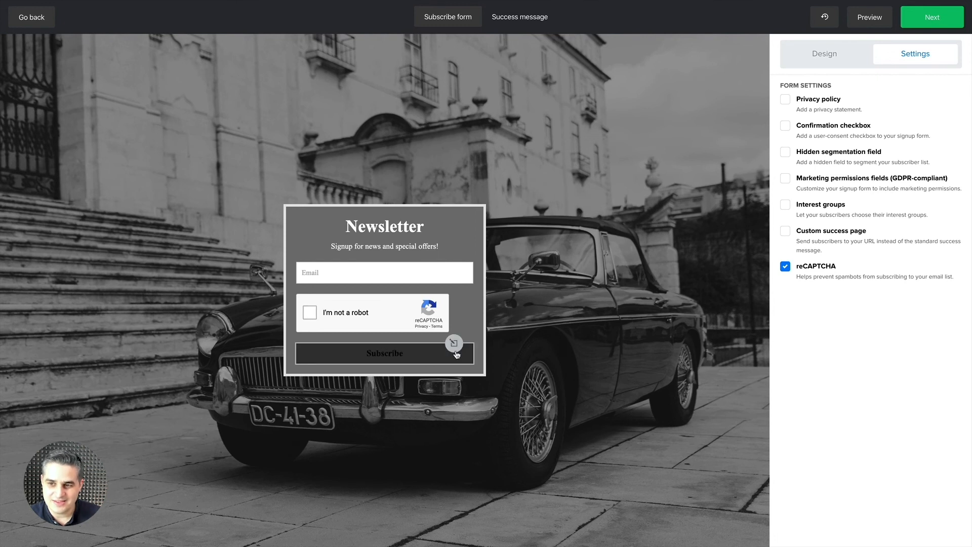
click(786, 267)
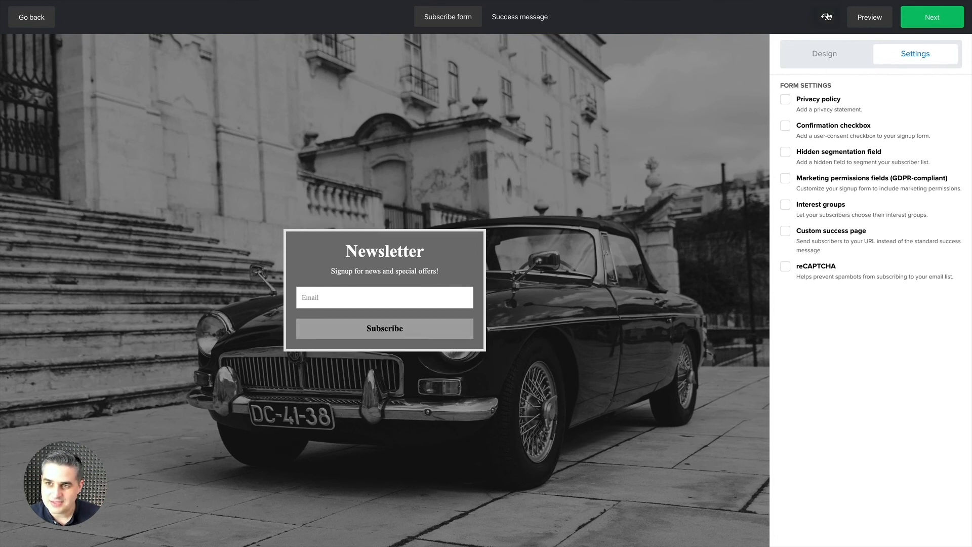
Undo form settings, background colour and font colour entries in Recent changes, returning the box to black
click(825, 17)
click(790, 152)
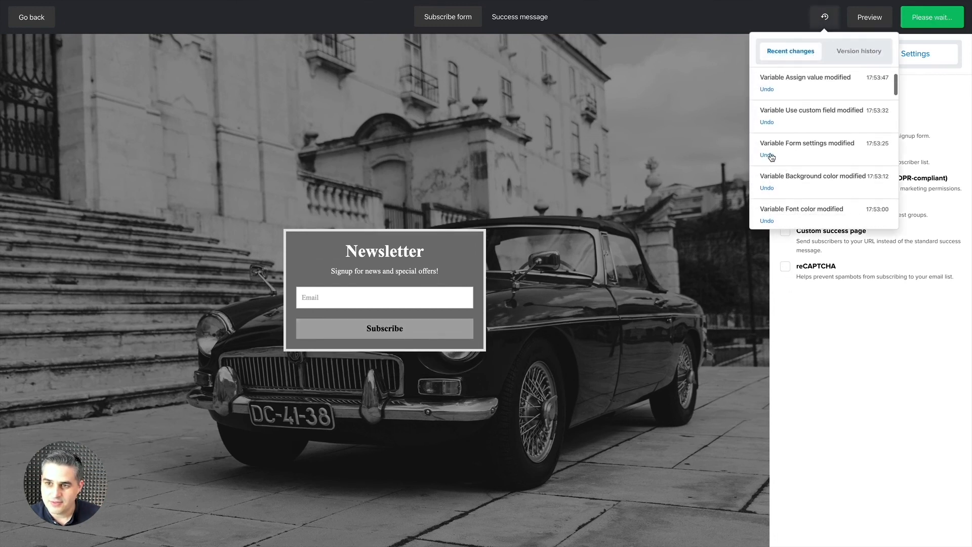
click(768, 155)
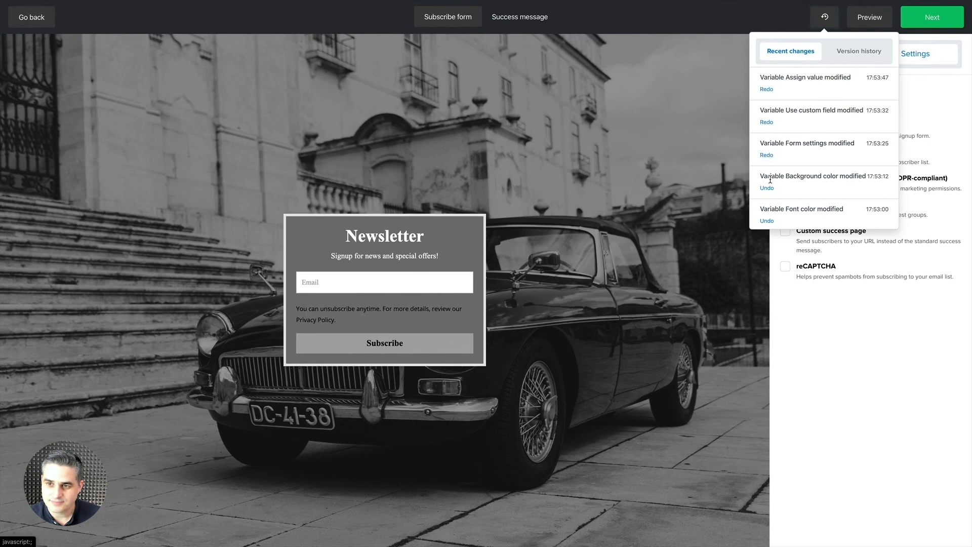
scroll(771, 157, down, 2)
click(768, 132)
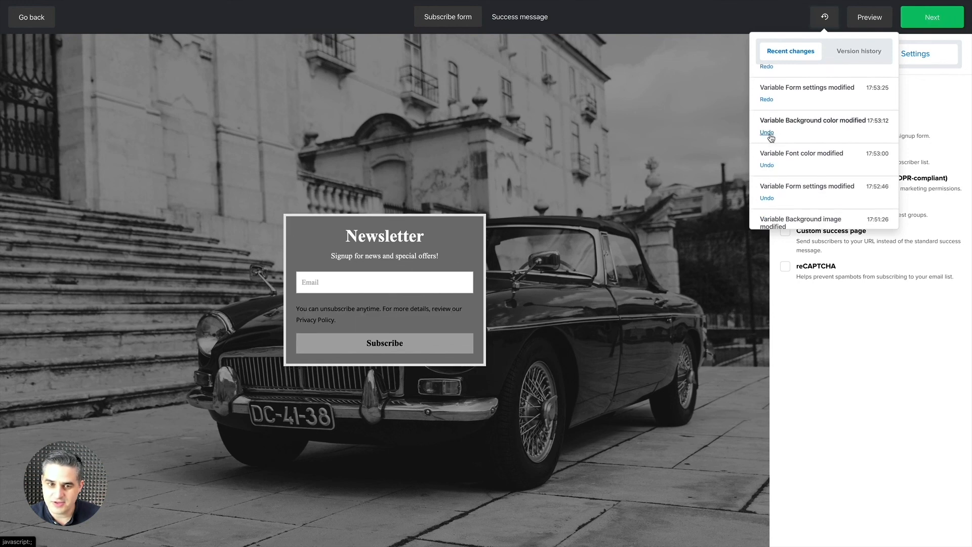
click(768, 165)
click(768, 199)
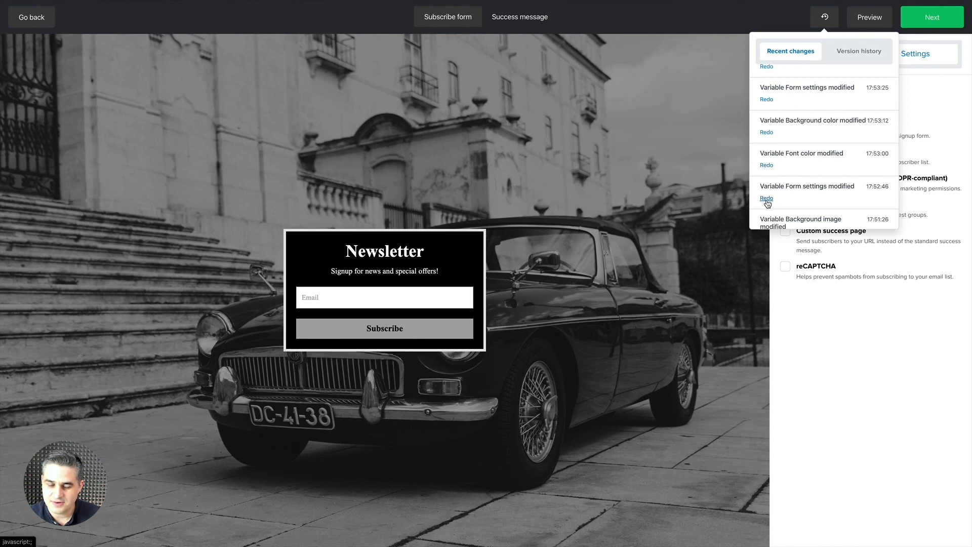
click(823, 336)
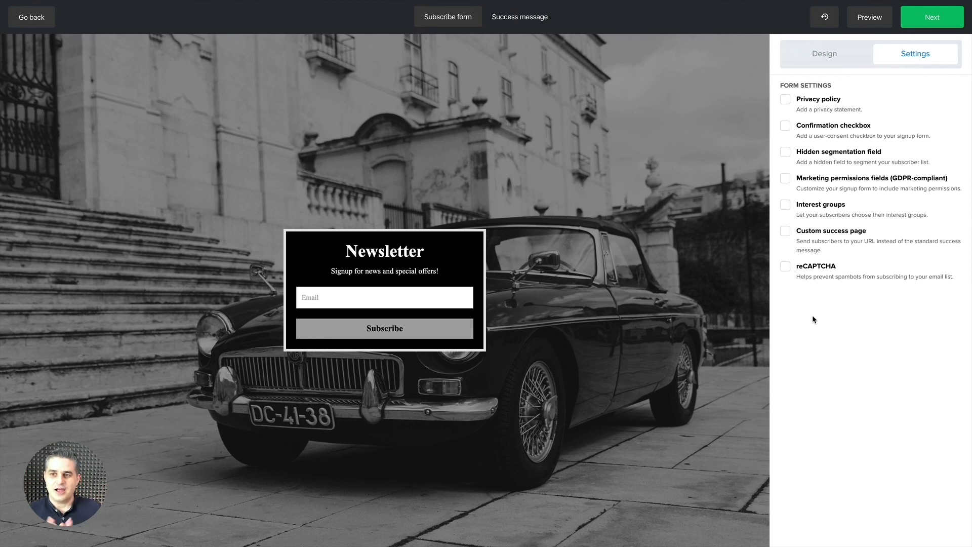
Show the Design options for the rolled-back form
click(823, 52)
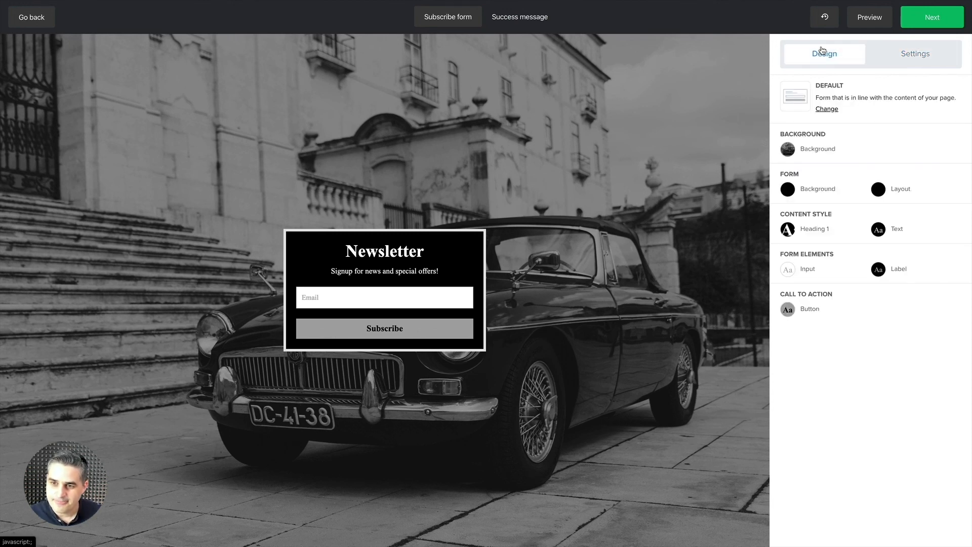